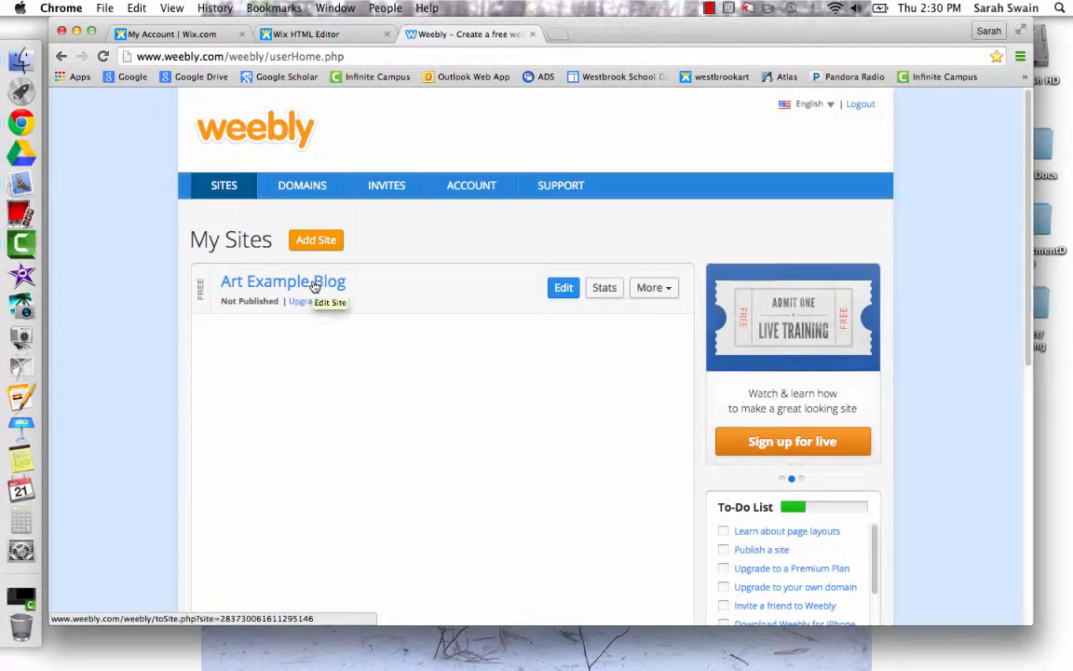
Open the Art Example Blog site for editing and delete its Contact page.
left_click(564, 290)
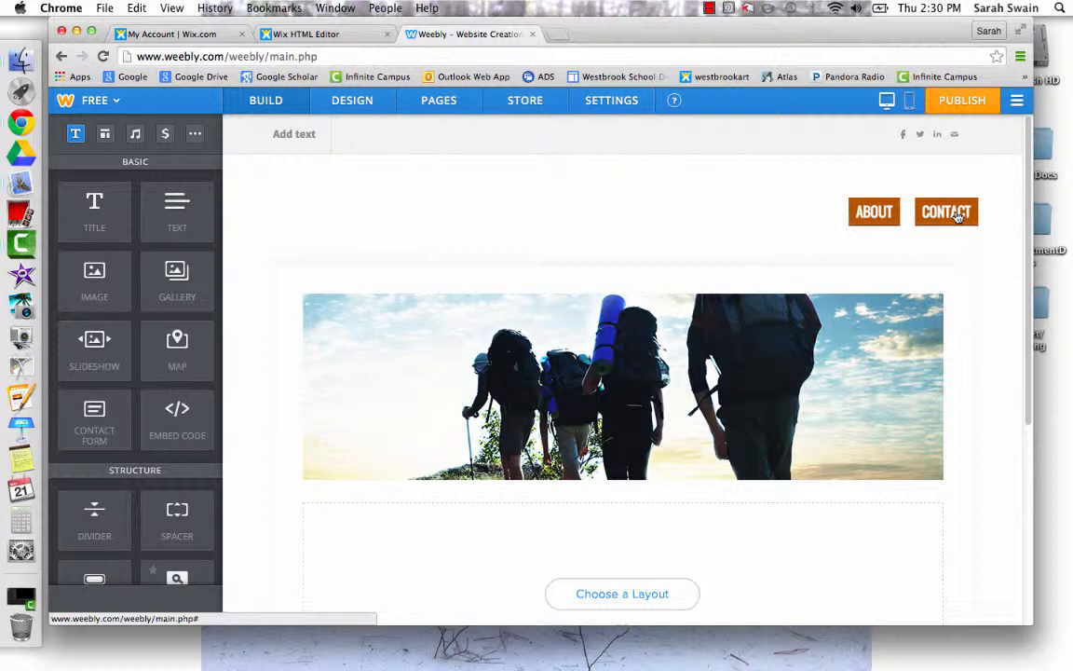
left_click(452, 101)
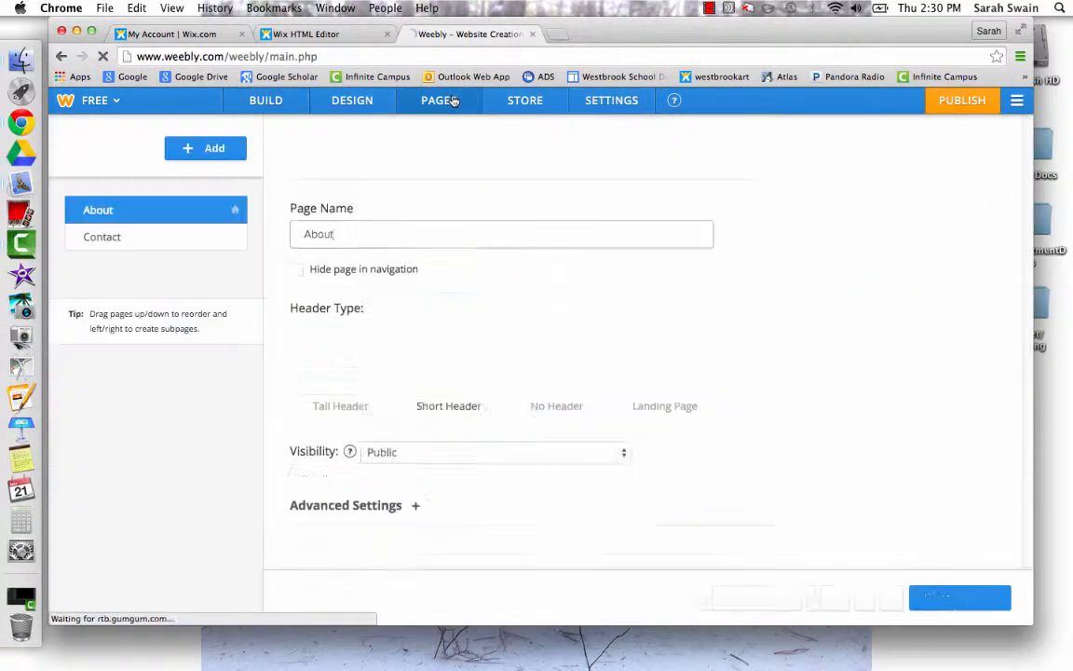
left_click(177, 248)
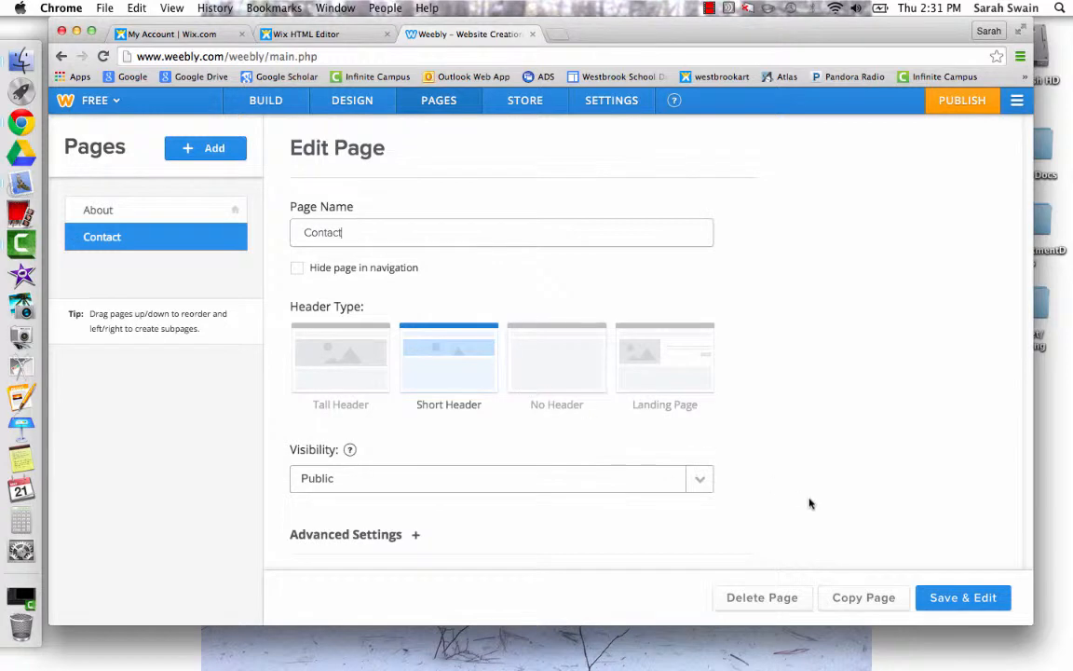
left_click(764, 598)
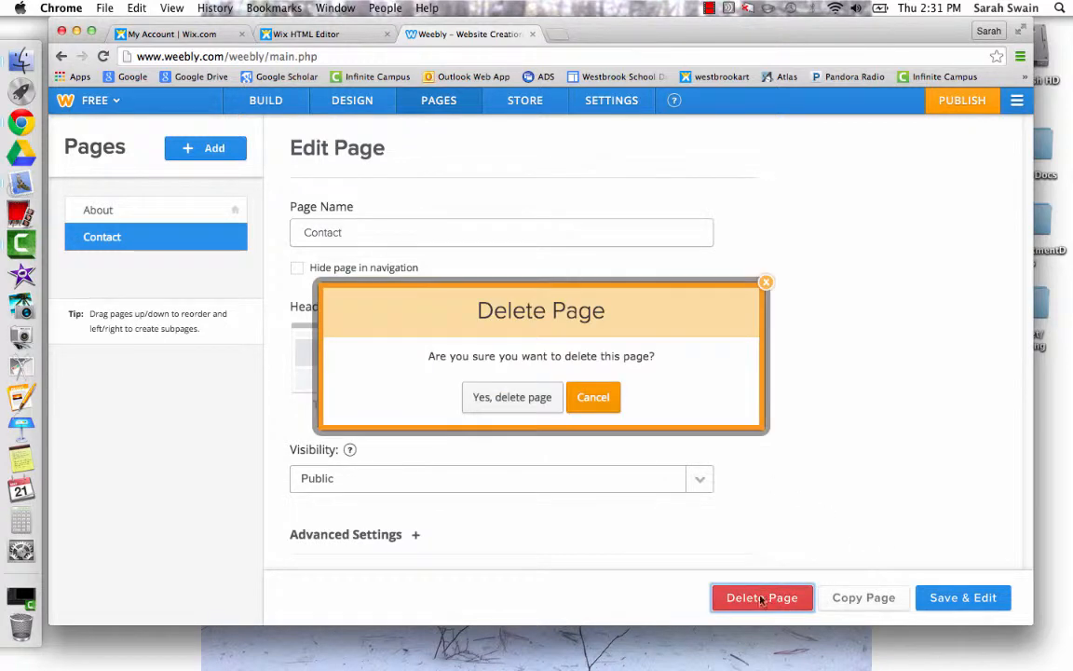
left_click(540, 398)
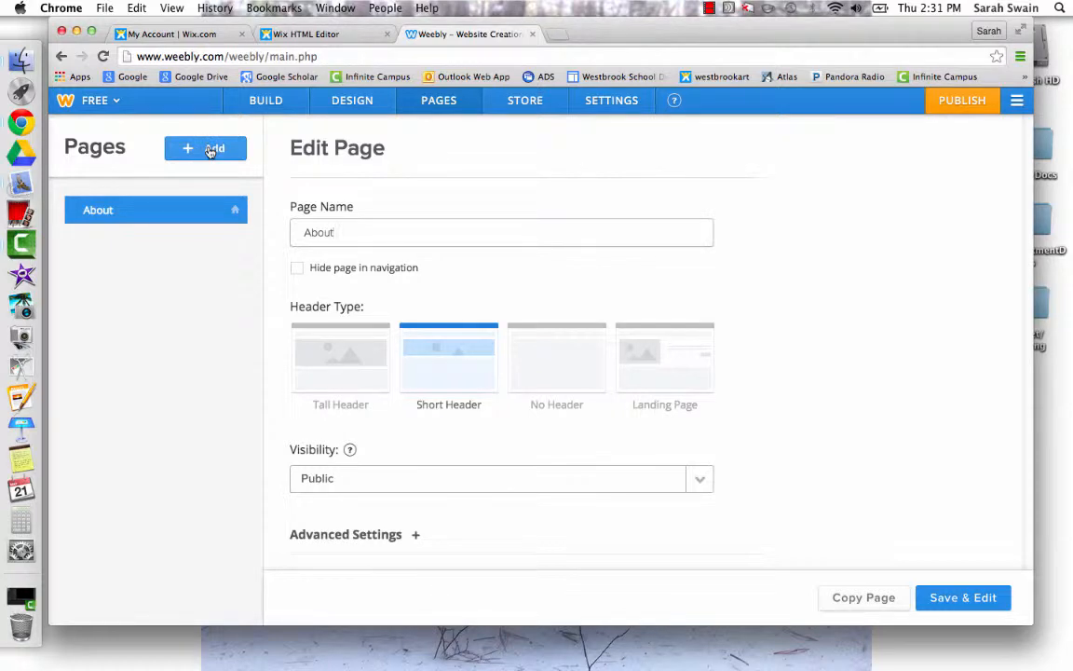
Open the About page's header image for editing and start uploading a replacement photo from the computer.
left_click(271, 102)
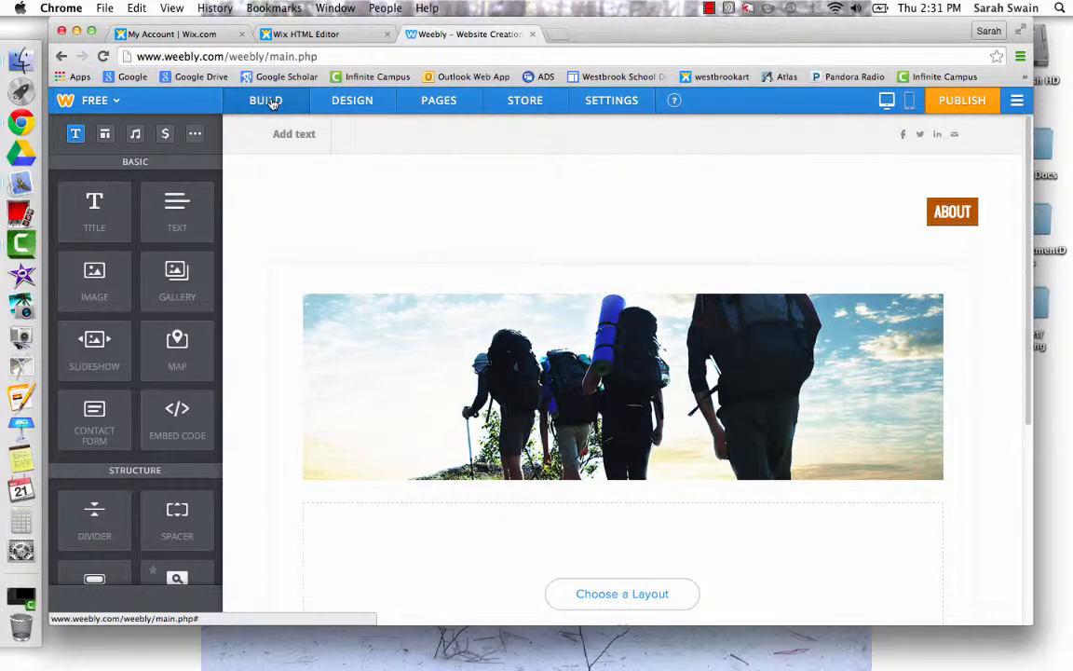
mouse_move(621, 336)
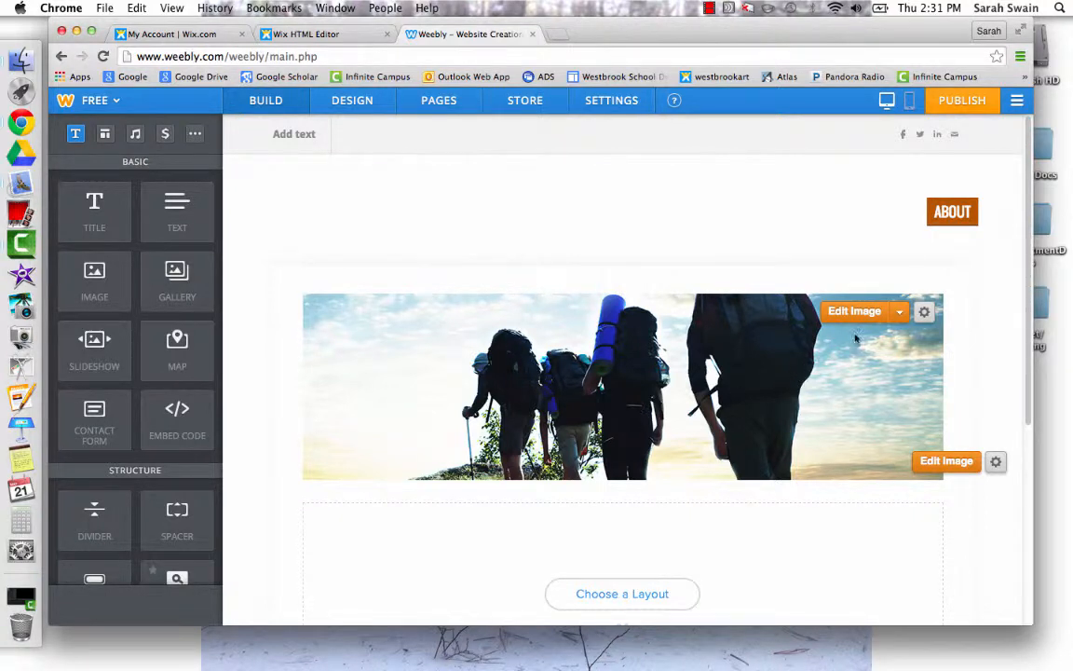
left_click(897, 313)
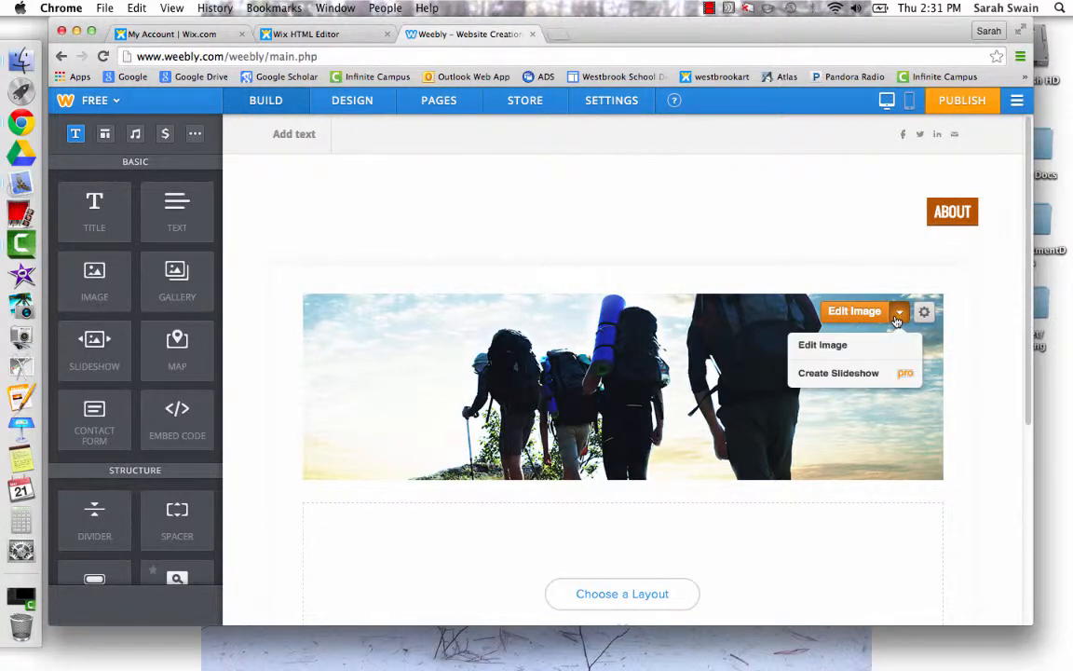
left_click(827, 347)
left_click(545, 431)
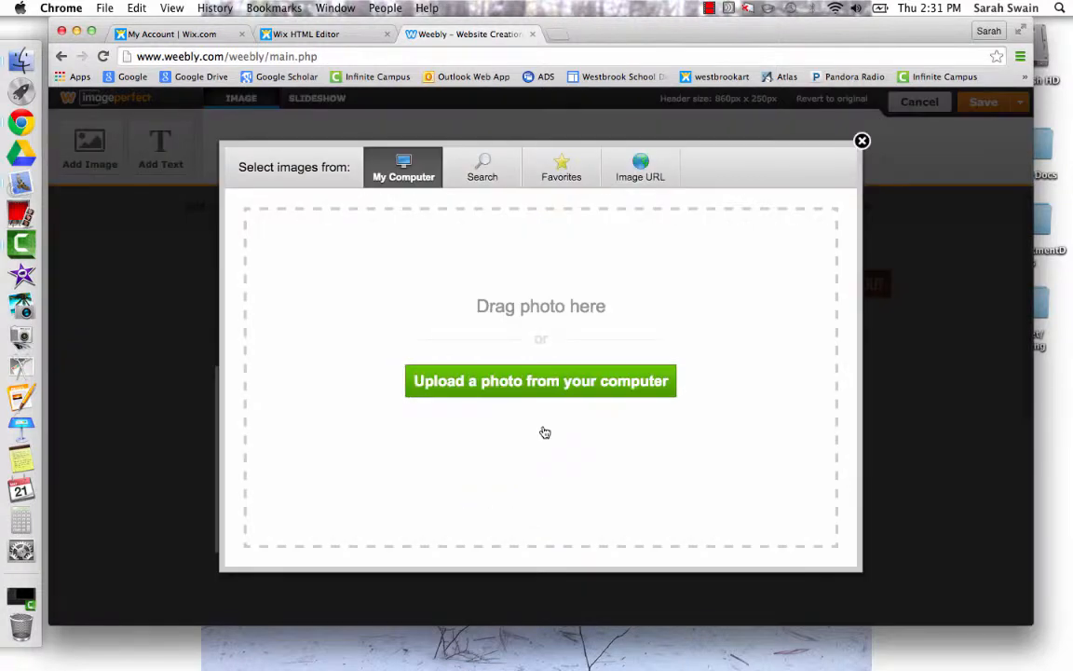
left_click(527, 381)
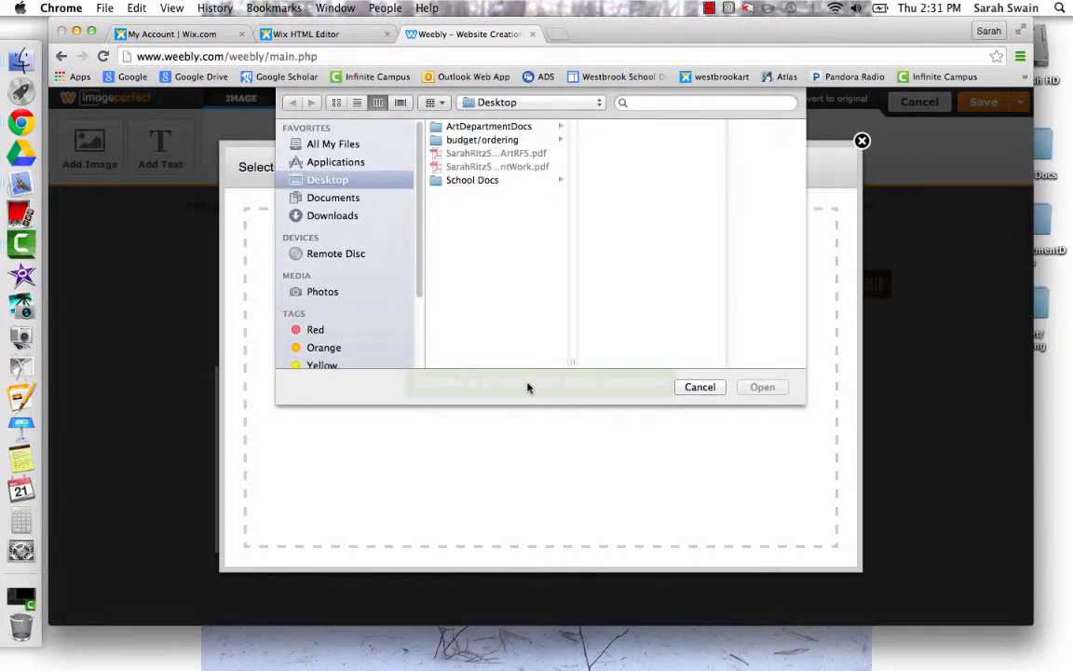
Upload the gallery panorama IMG_1562 from the iPhoto Photos library as the header image.
left_click(350, 293)
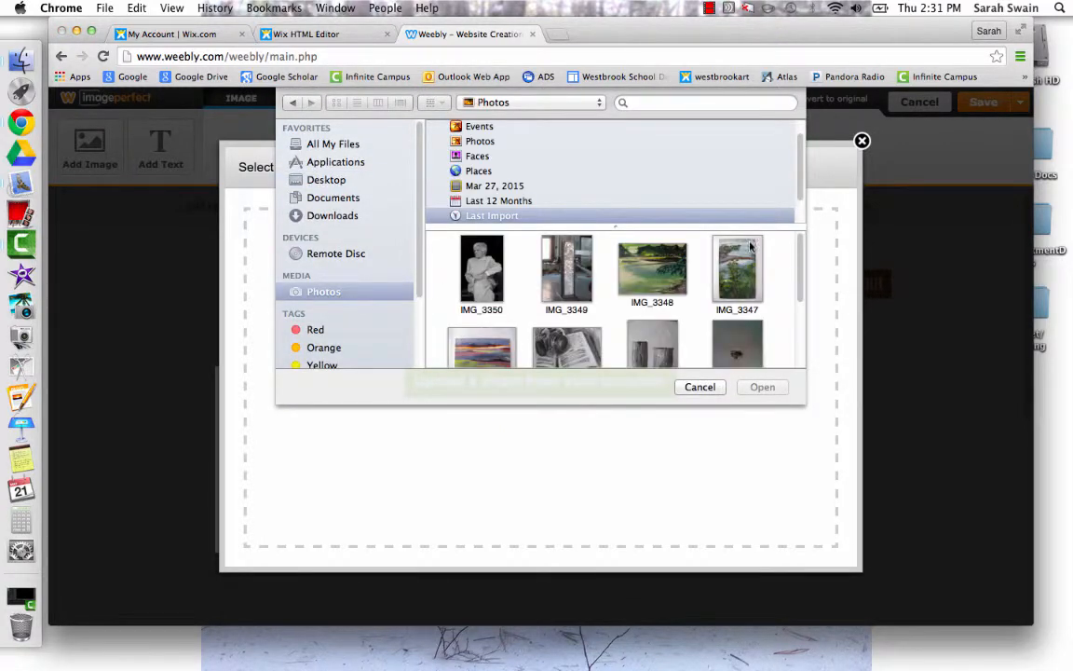
left_click_drag(799, 160, 807, 319)
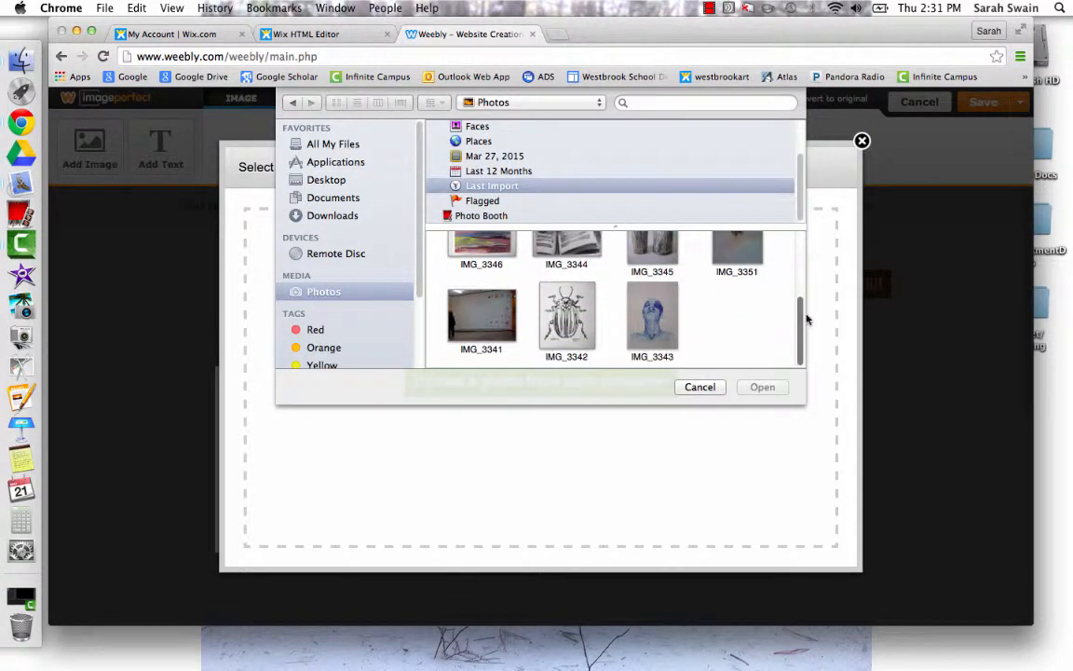
scroll(805, 343, "up", 5)
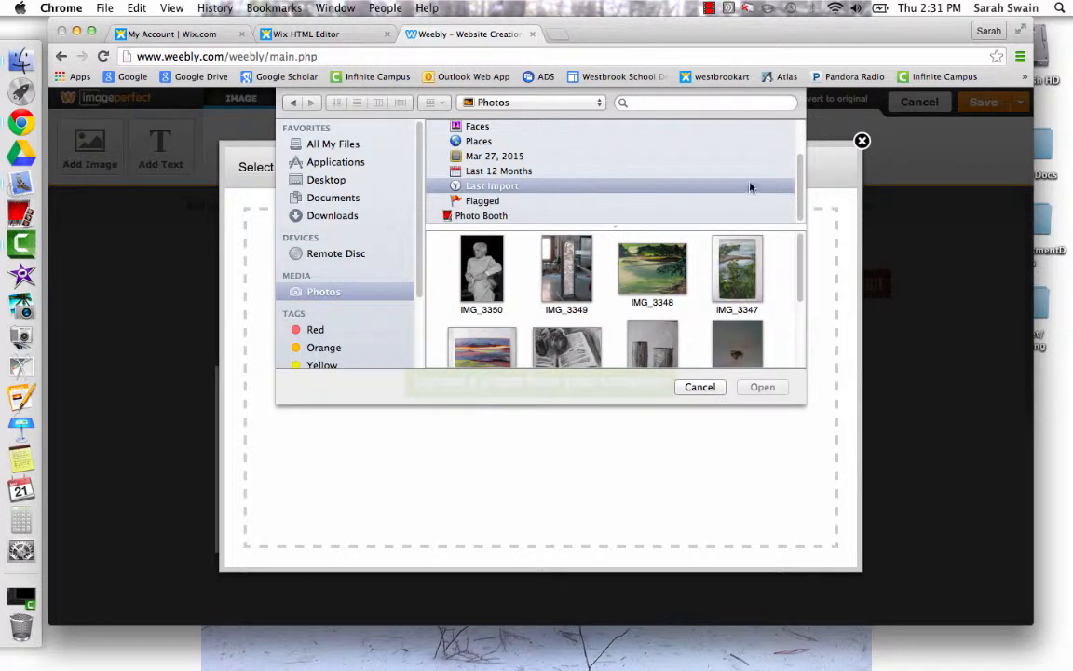
left_click_drag(800, 175, 803, 132)
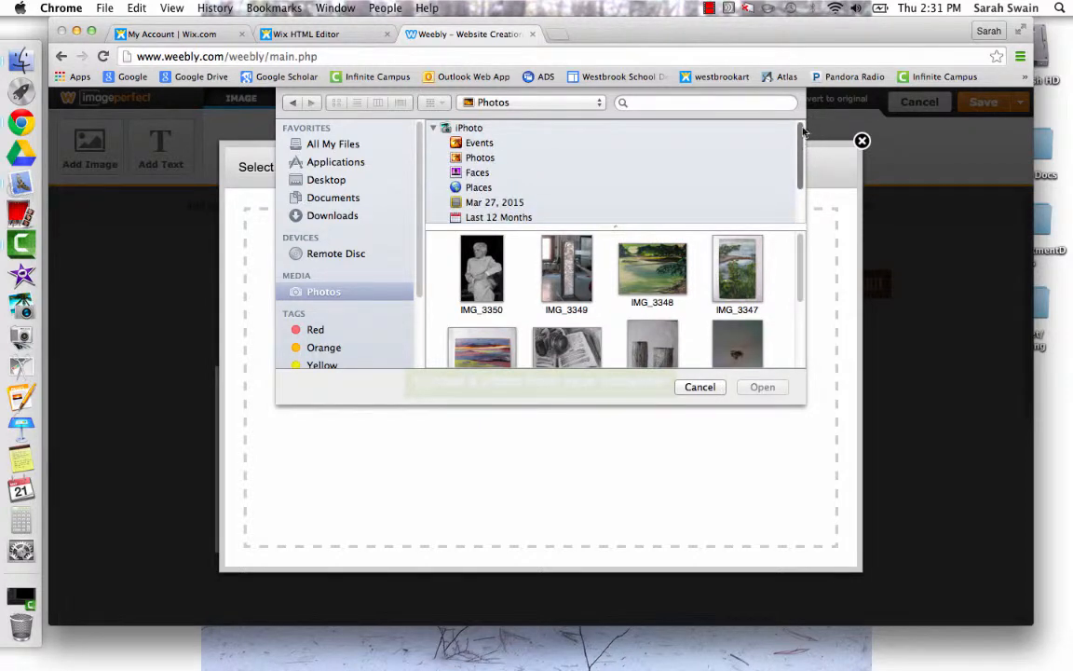
left_click(478, 158)
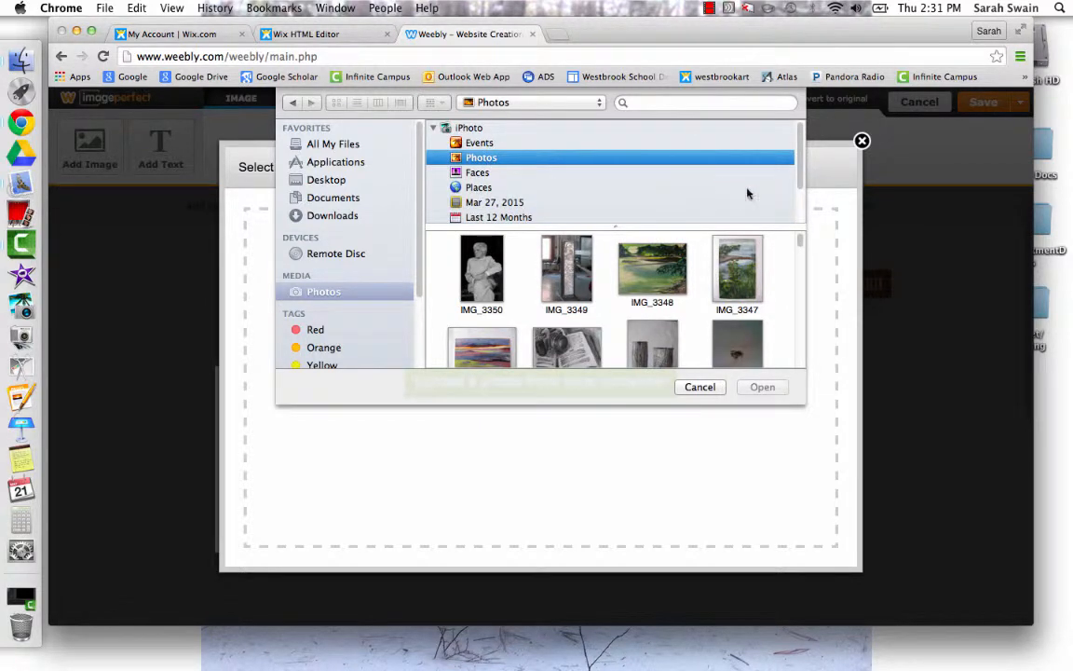
left_click_drag(799, 241, 802, 269)
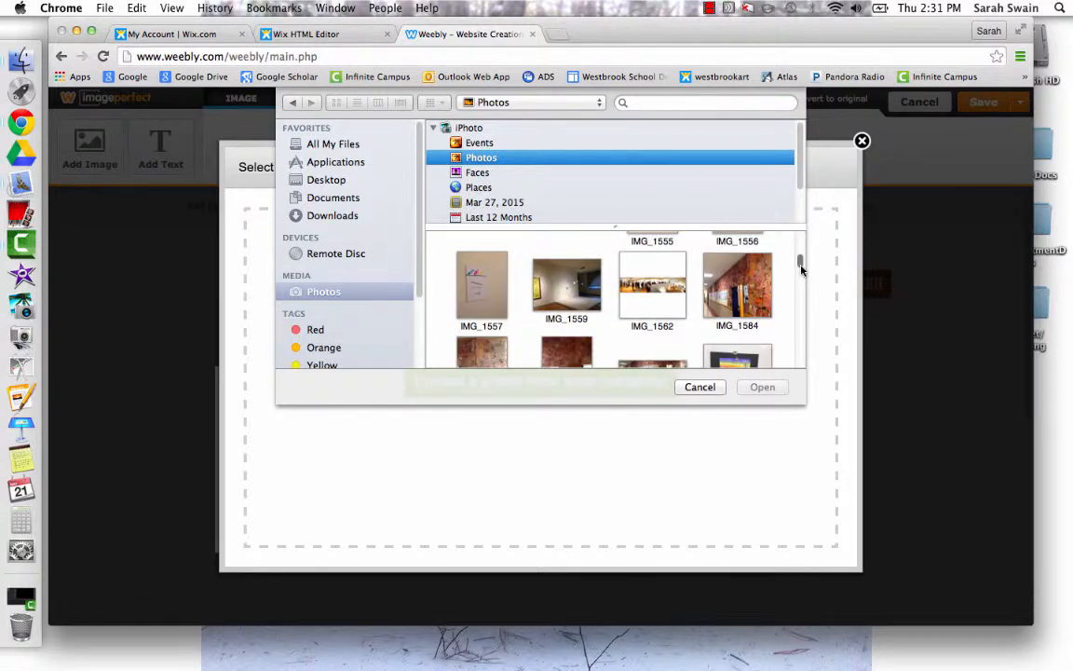
scroll(801, 270, "down", 2)
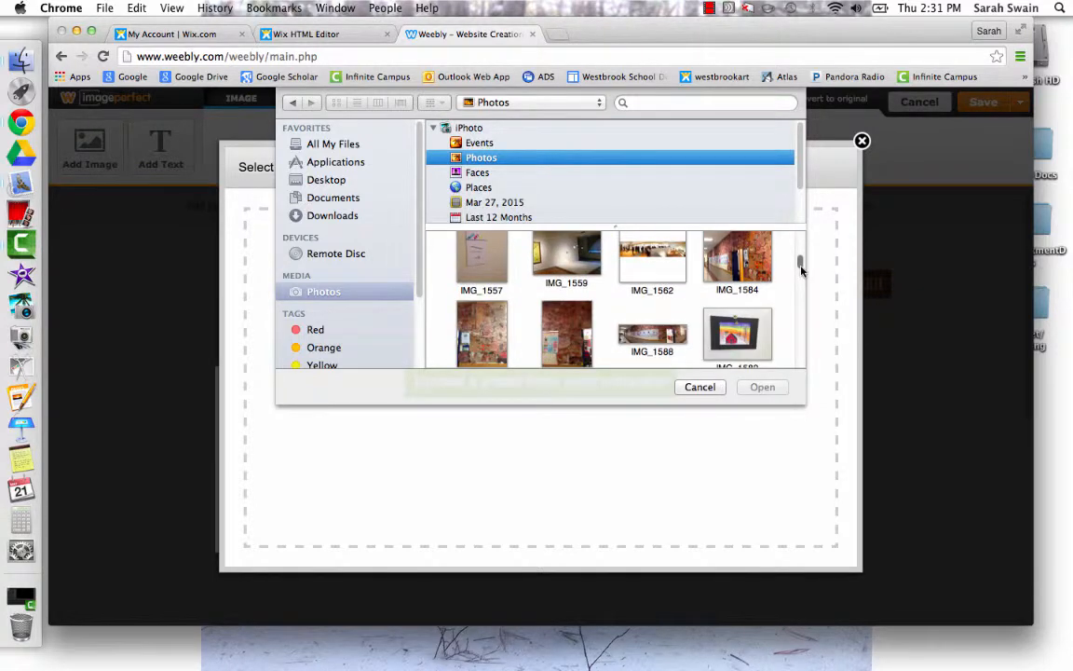
left_click(651, 265)
left_click(766, 389)
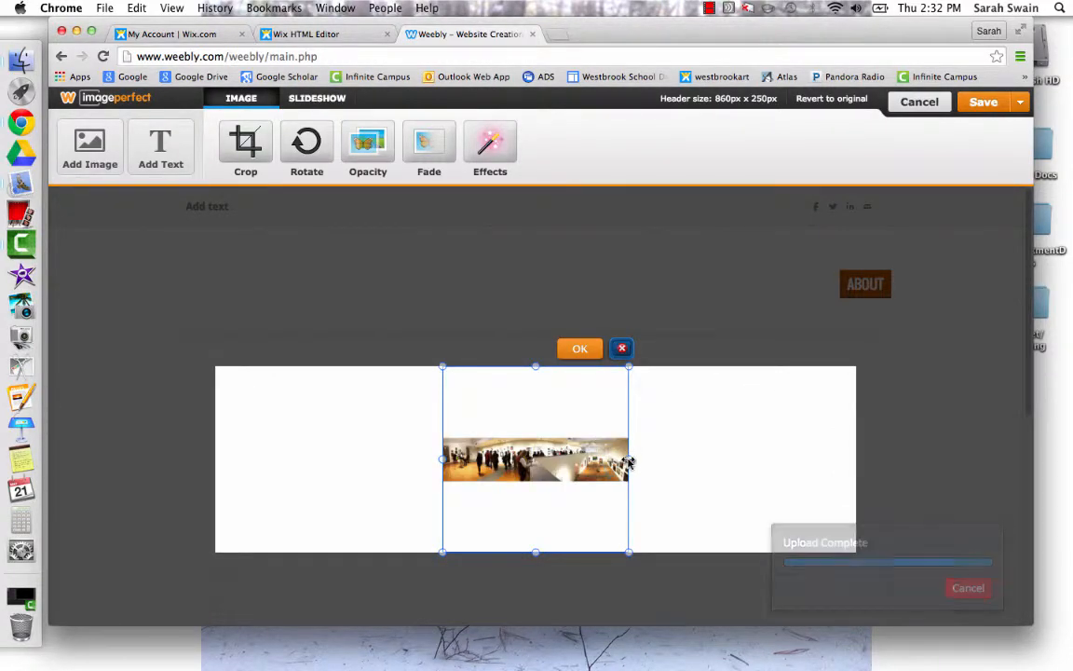
Enlarge the panorama to span the full header width and save the header to this page only.
left_click_drag(628, 460, 855, 460)
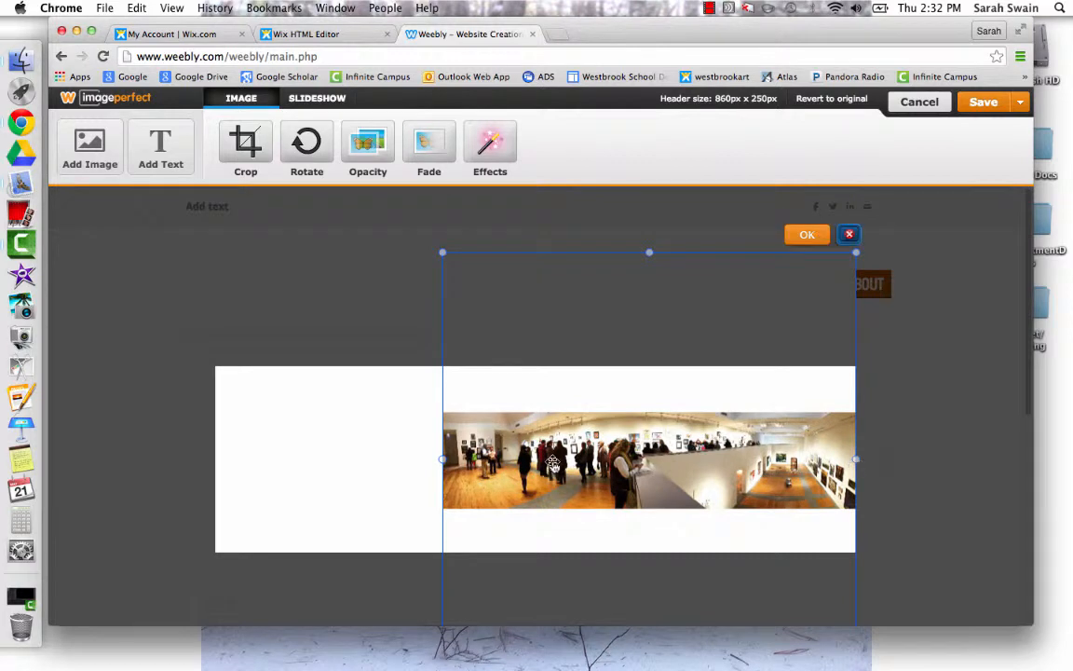
left_click_drag(443, 460, 216, 460)
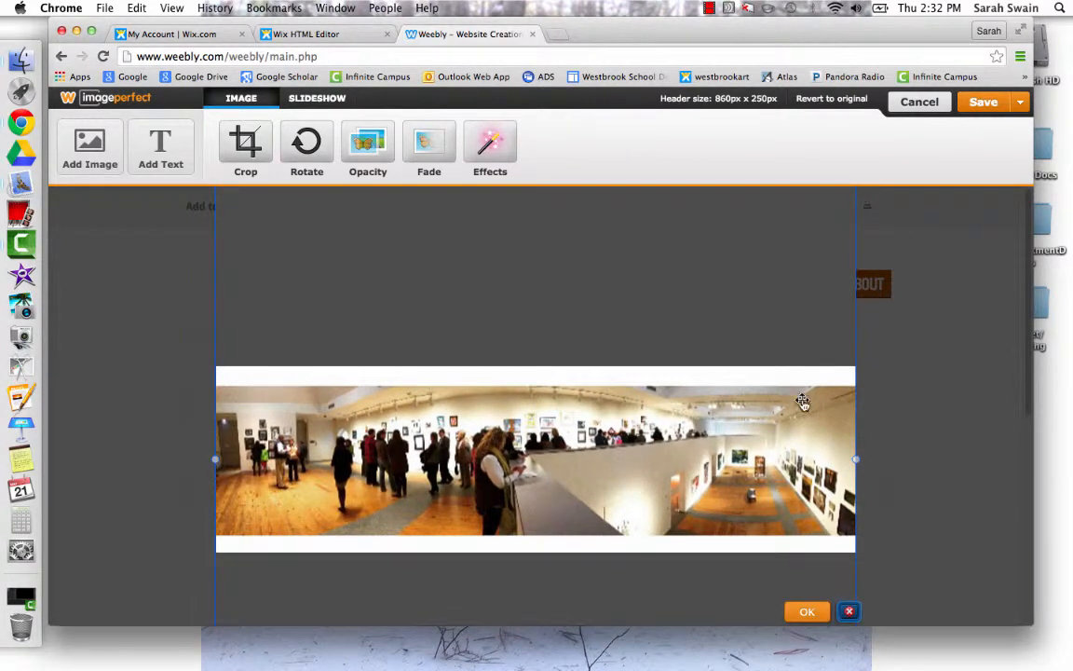
left_click(808, 613)
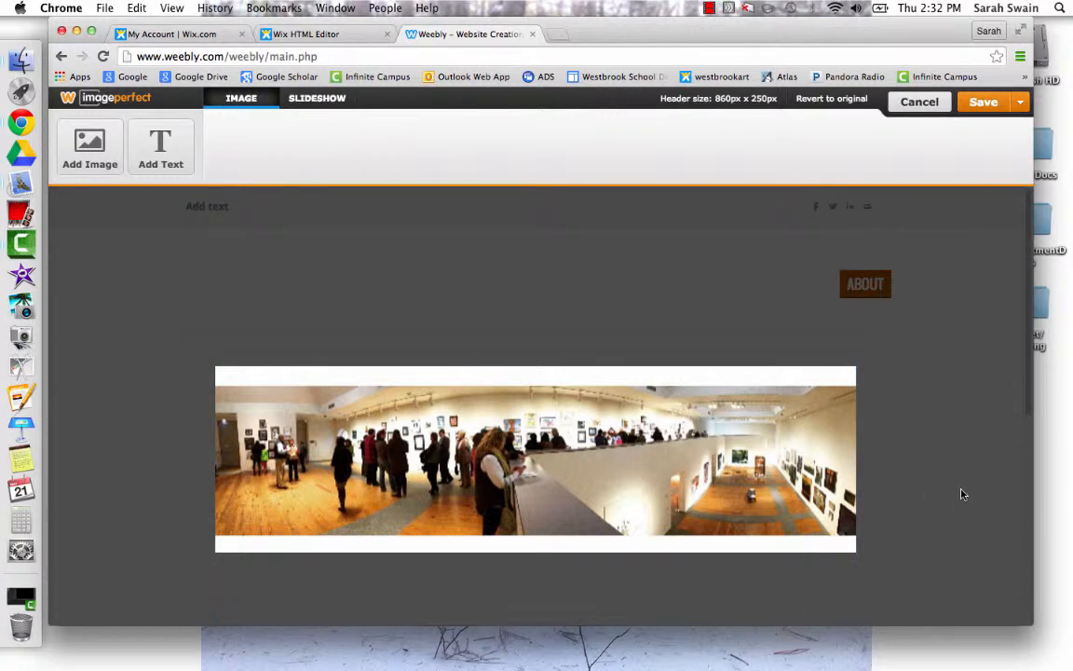
left_click(977, 106)
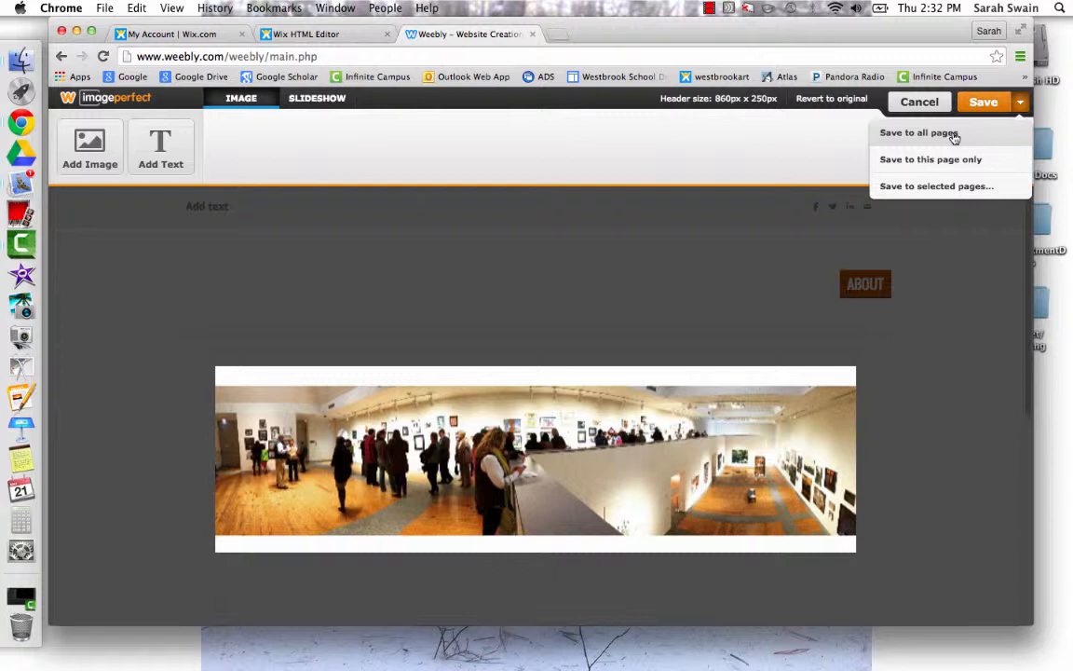
left_click(950, 161)
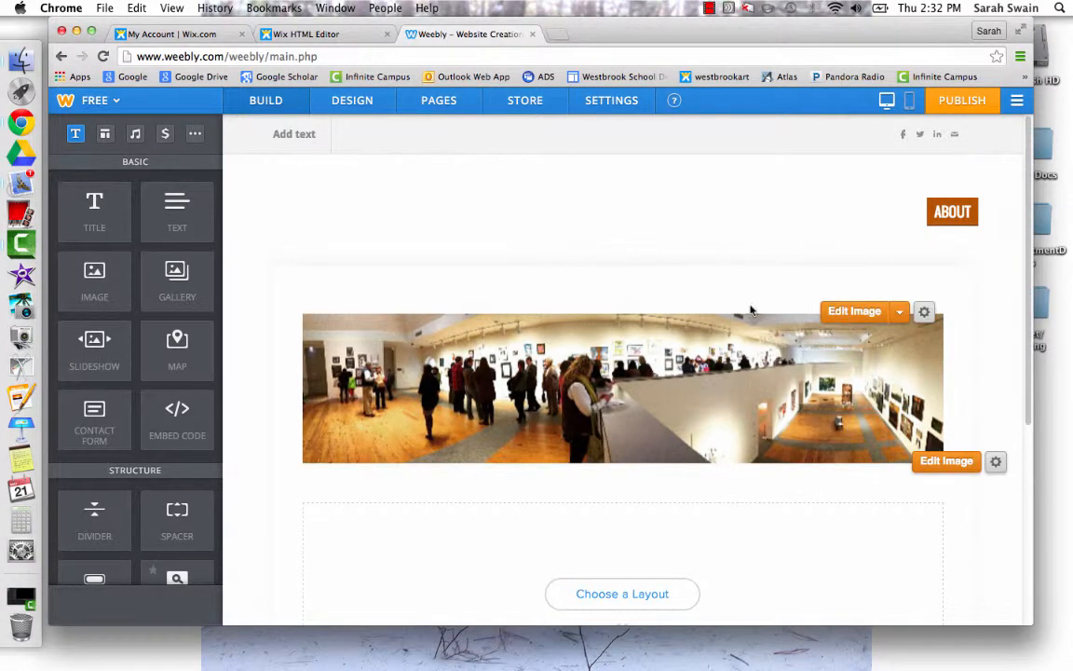
mouse_move(1029, 282)
left_mouse_down()
mouse_move(1031, 457)
mouse_move(1029, 280)
left_mouse_up()
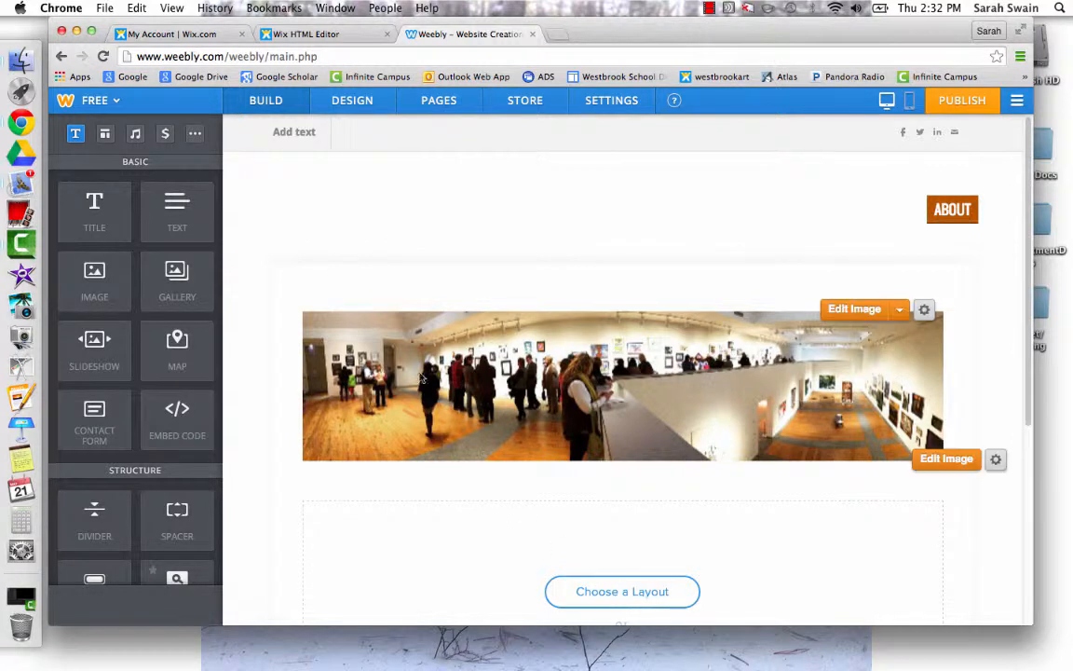
left_click(354, 101)
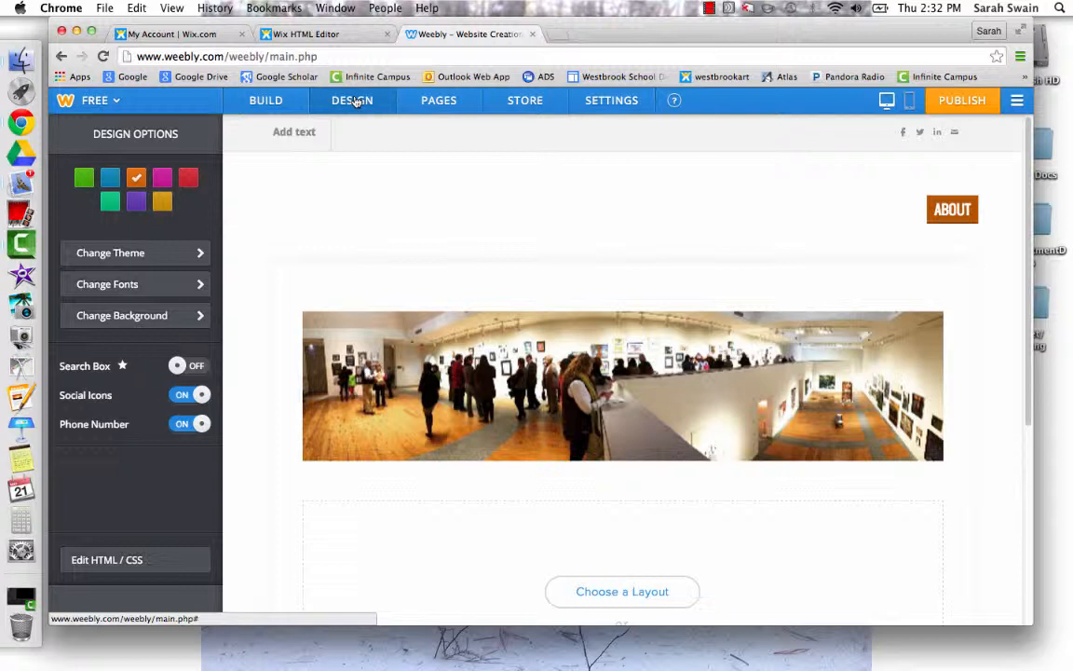
Add a blog page named Art Education Blog with the Short Header type and save it.
left_click(438, 103)
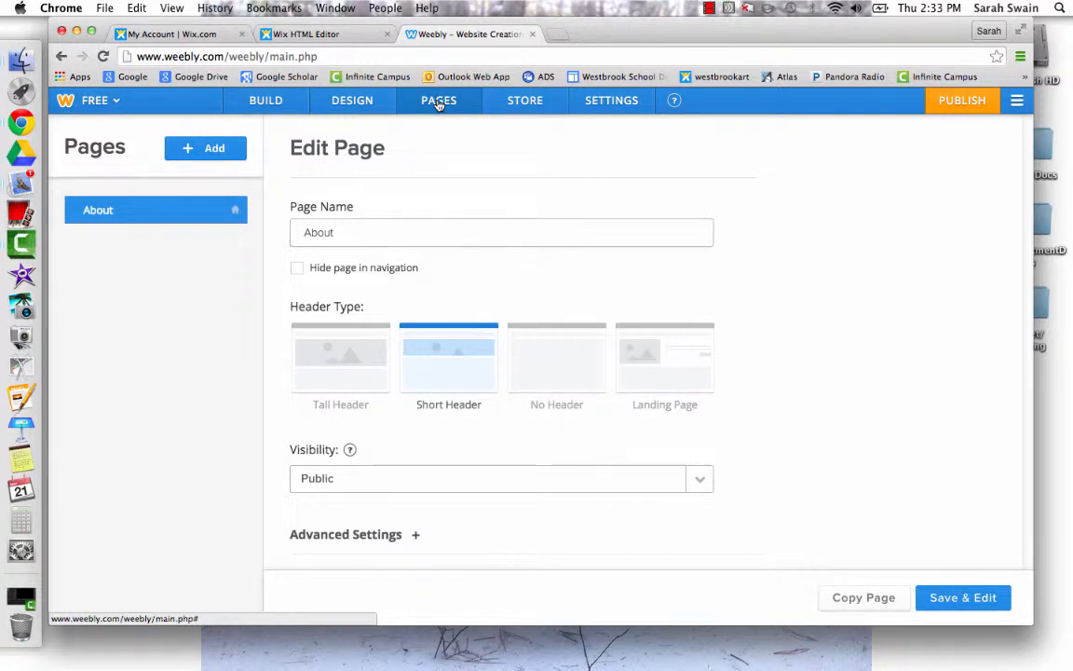
left_click(217, 149)
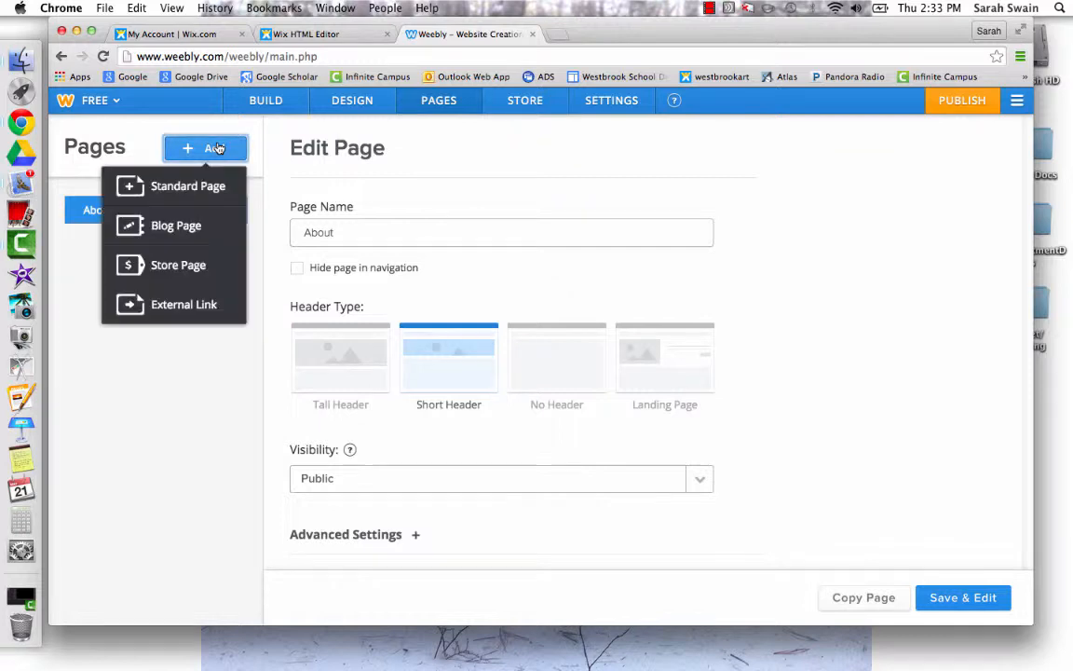
left_click(164, 227)
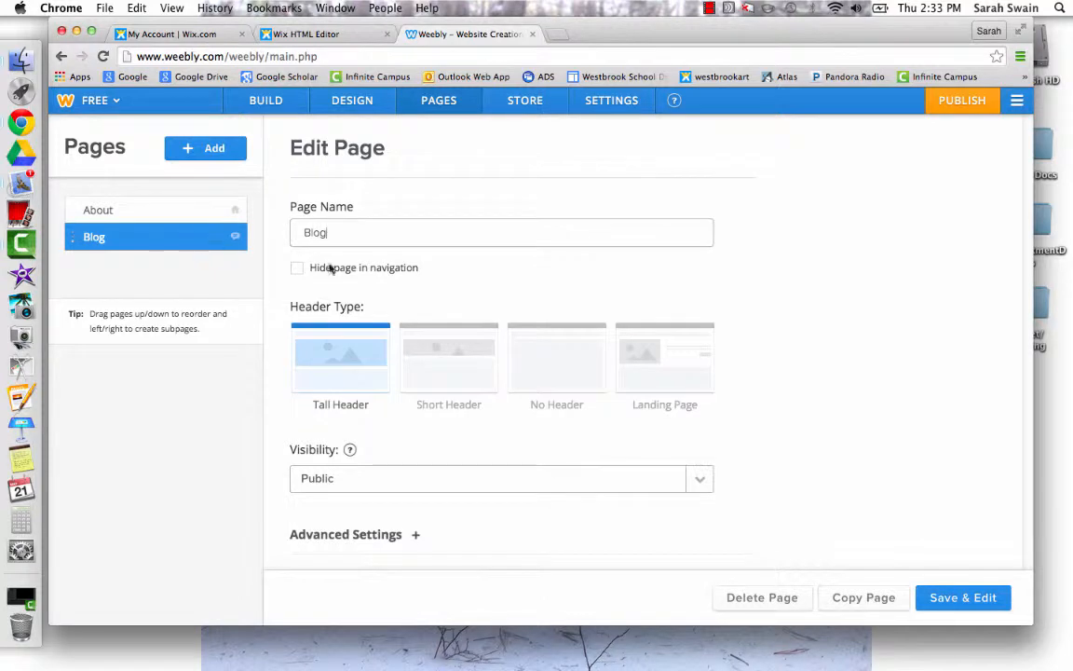
double_click(336, 233)
type("Art Education ")
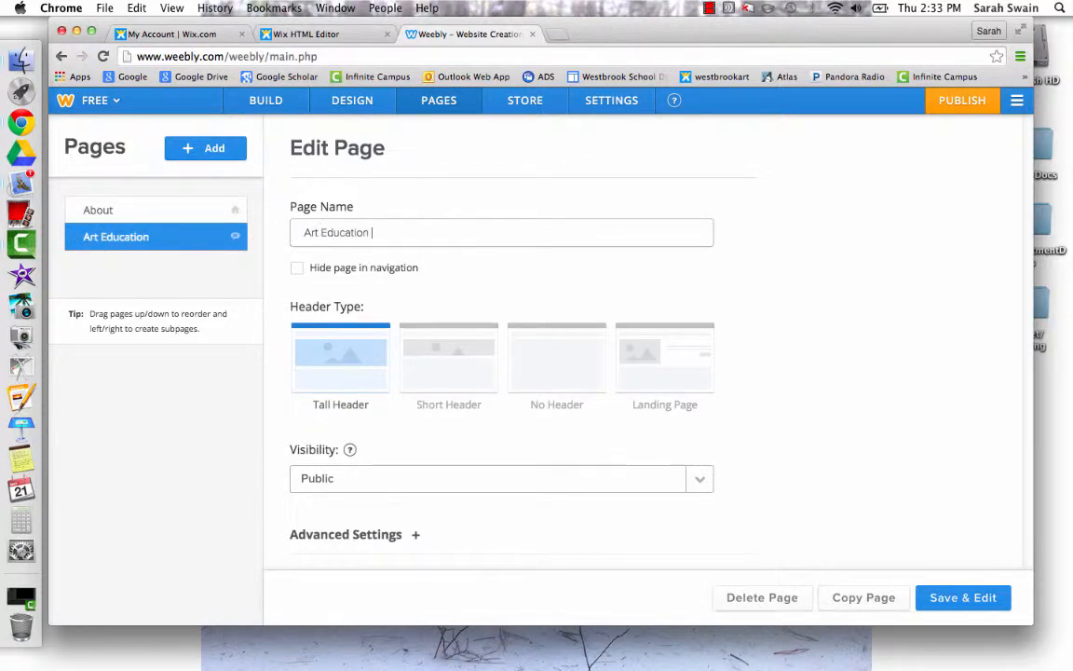
type("Blog")
left_click(456, 374)
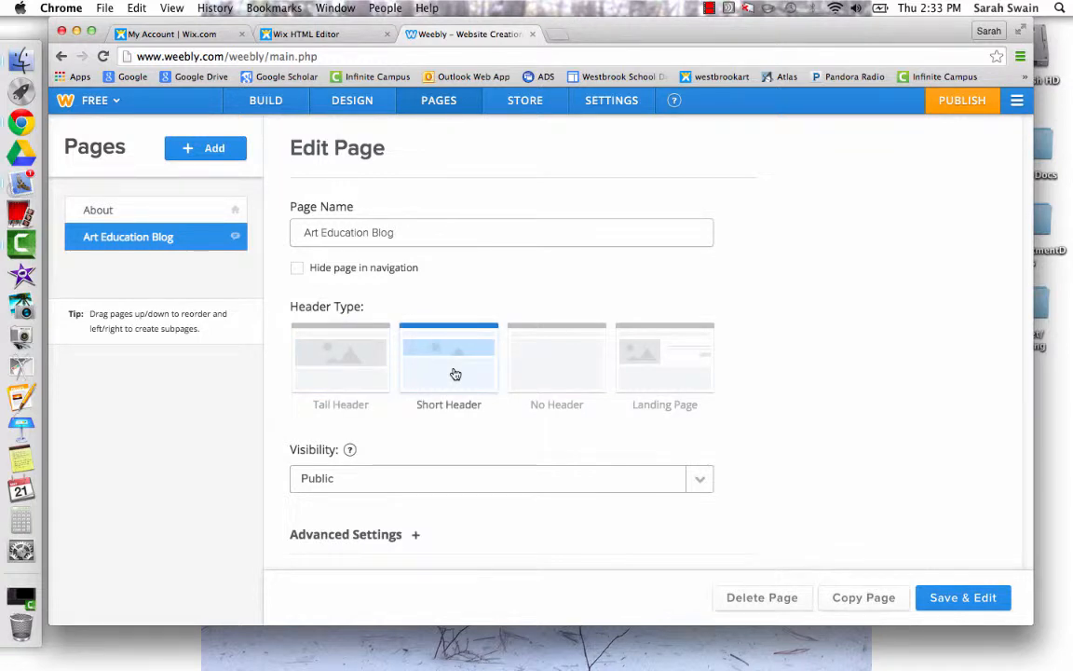
left_click(946, 601)
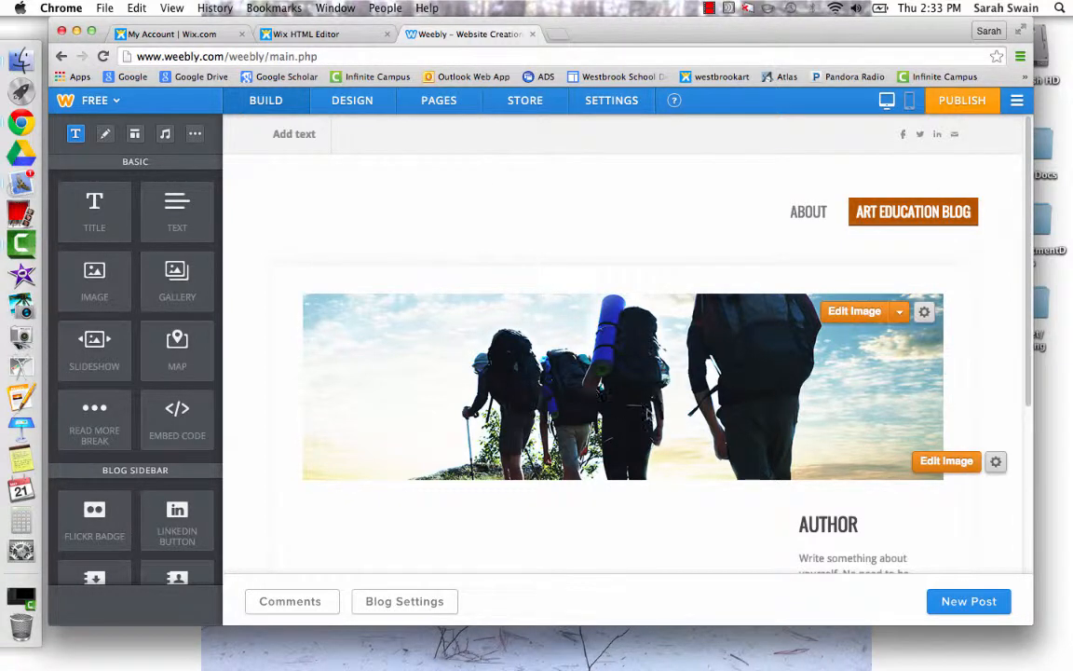
Open the blog page's header image for editing and start uploading a replacement photo from the computer.
left_click(855, 313)
left_click(548, 431)
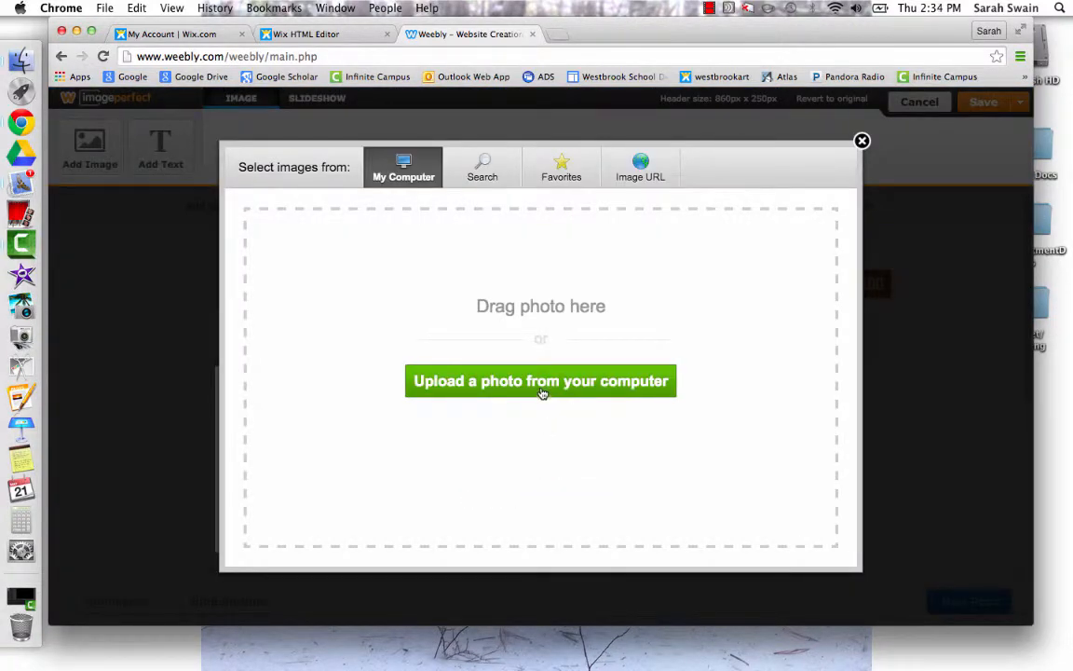
left_click(540, 387)
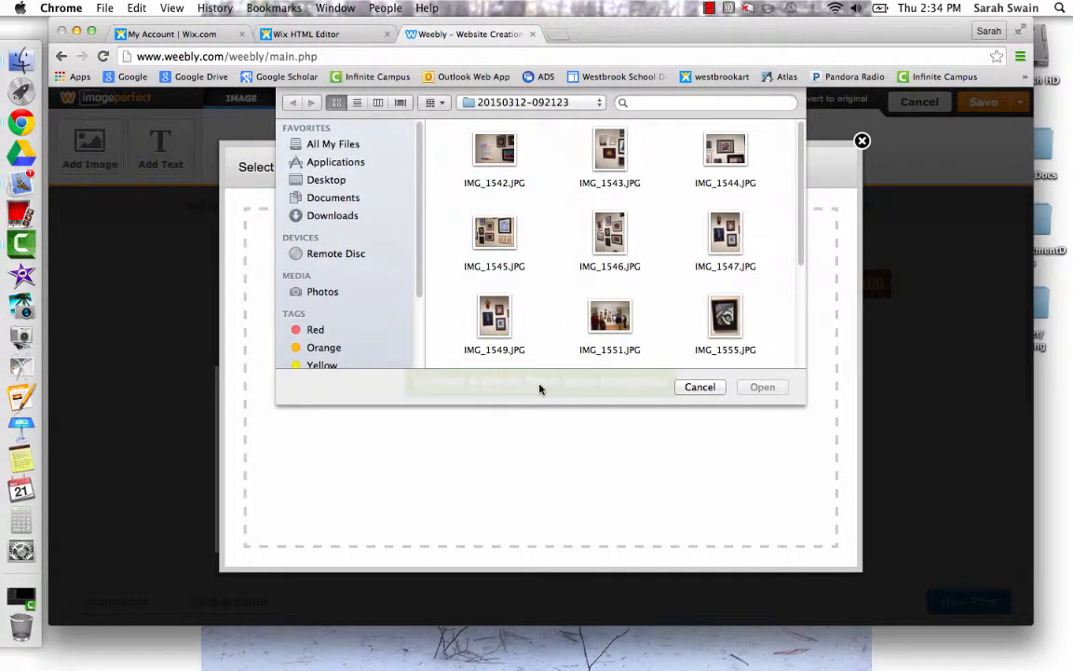
Upload IMG_3166.JPG from the photos folder inside ArtDepartmentDocs on the Desktop as the header image.
left_click_drag(800, 197, 729, 114)
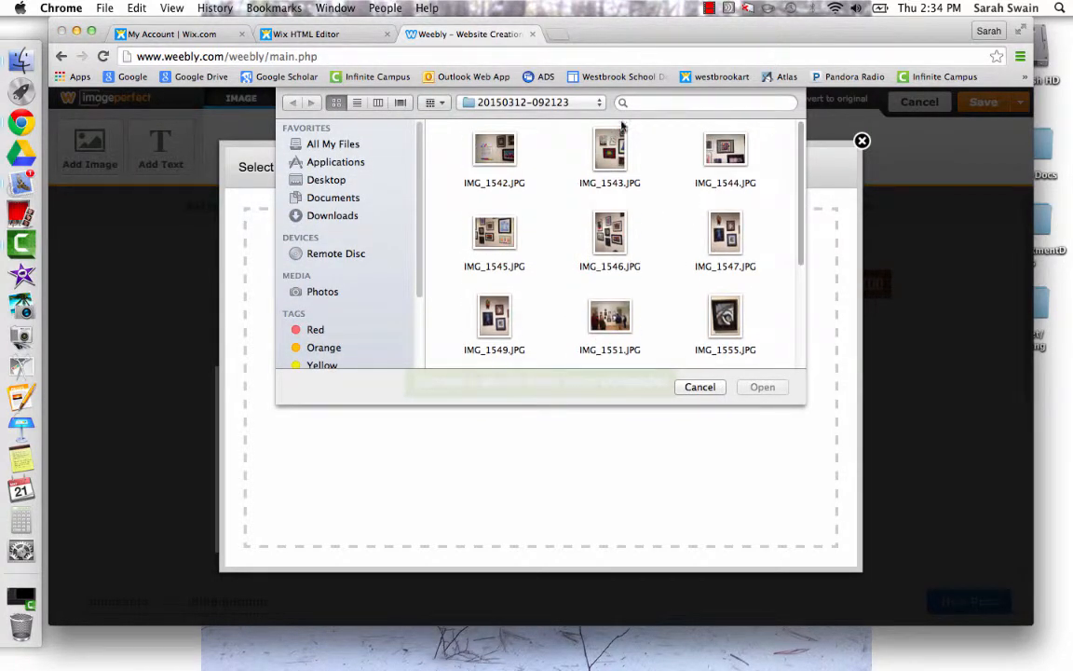
left_click(510, 104)
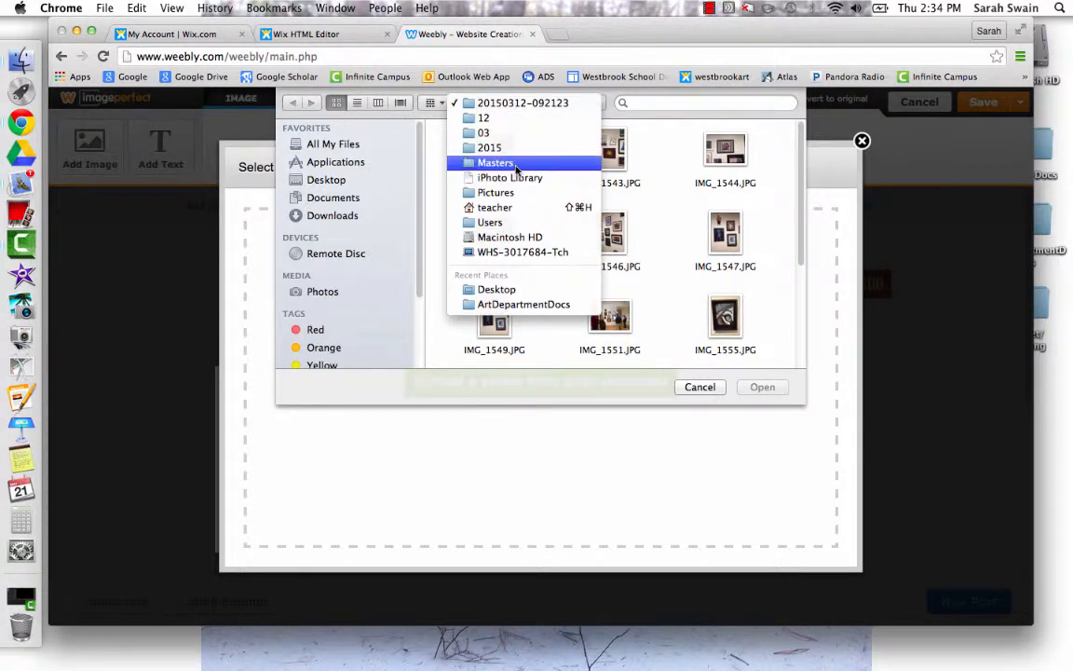
left_click(340, 202)
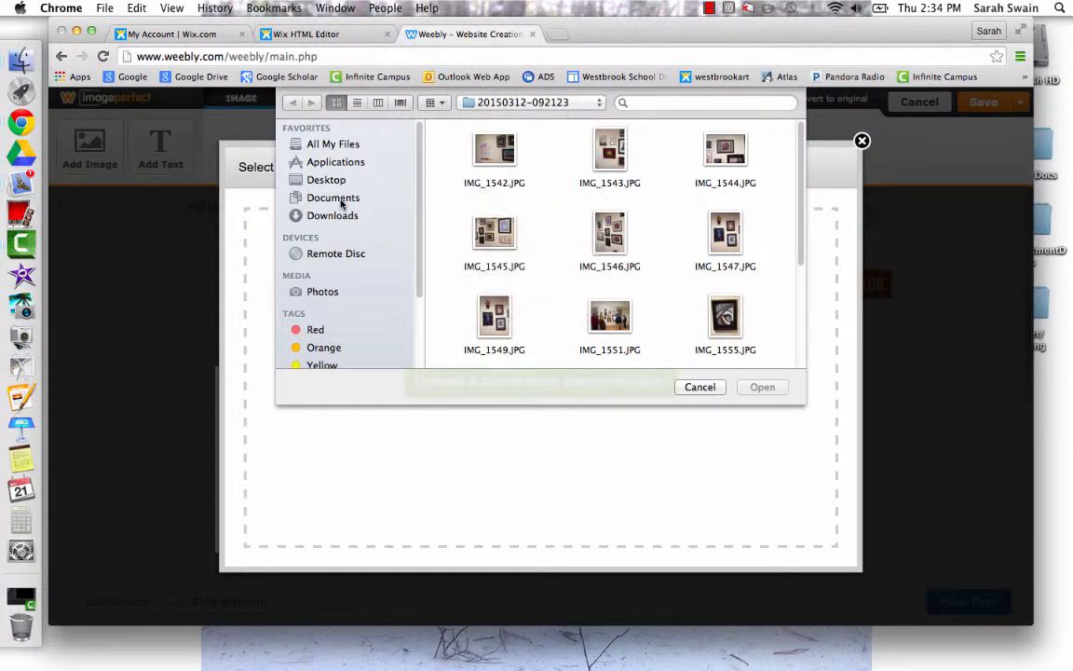
left_click(334, 180)
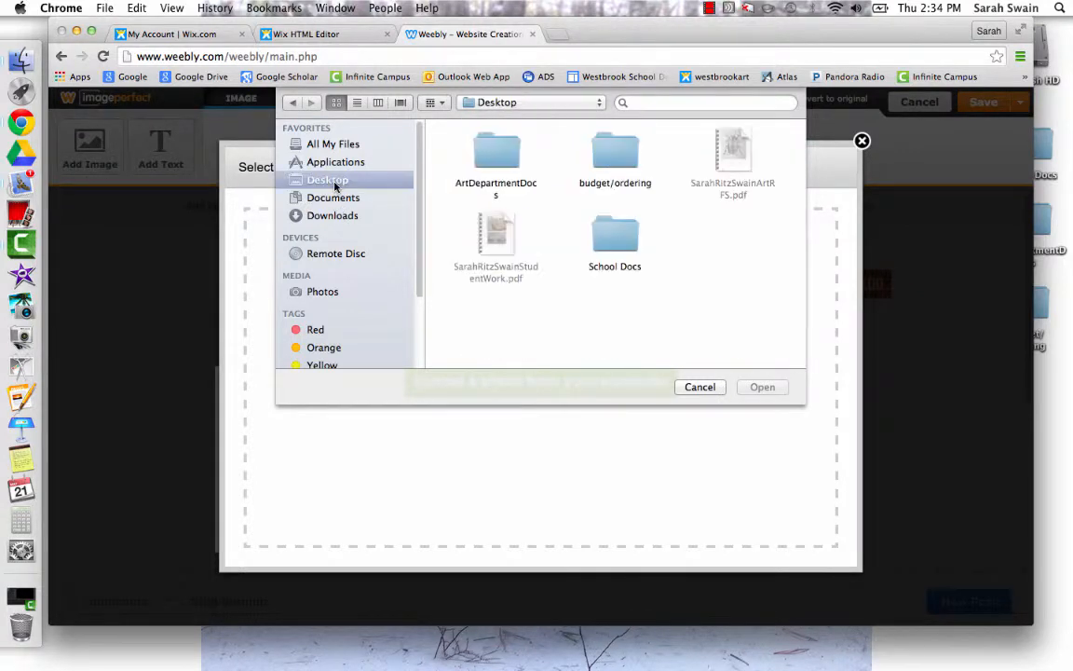
double_click(480, 163)
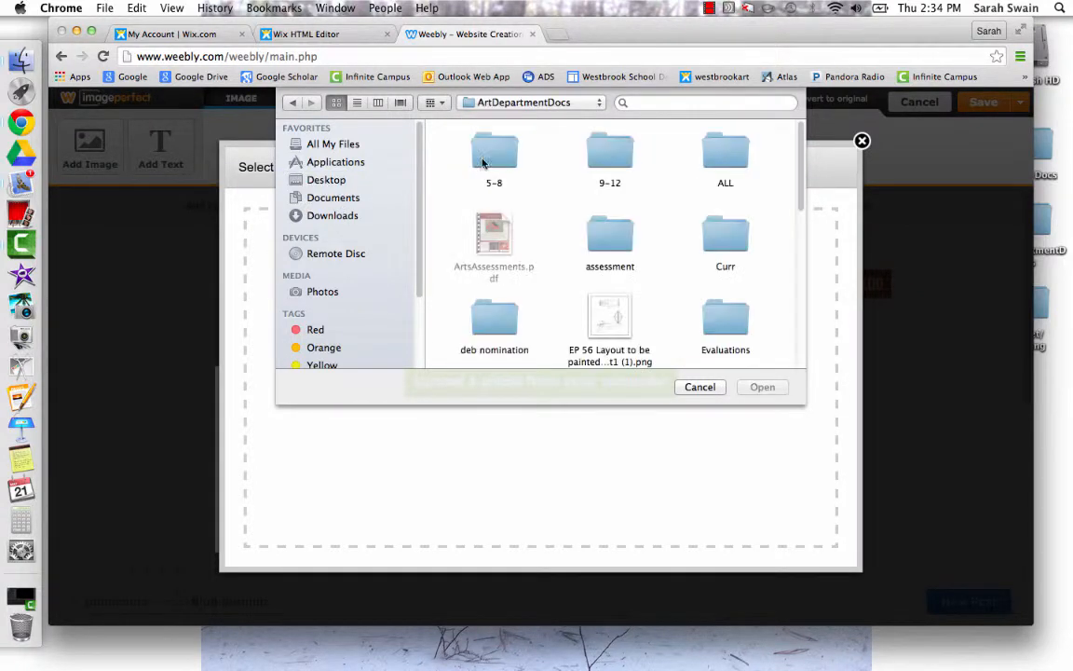
left_click_drag(799, 194, 800, 289)
double_click(736, 233)
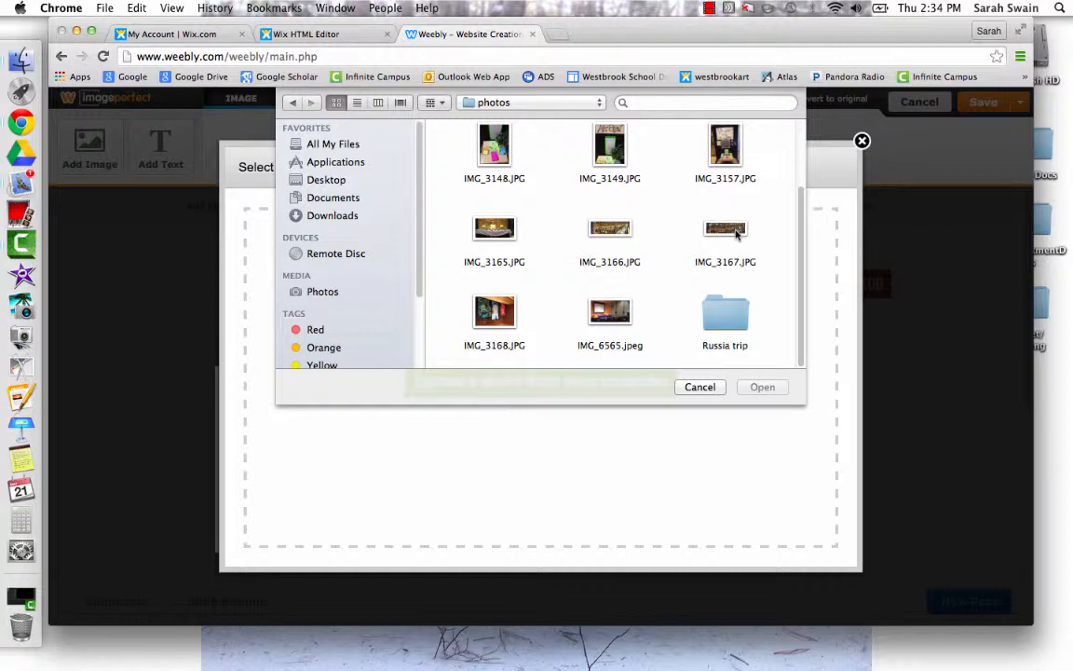
left_click(599, 230)
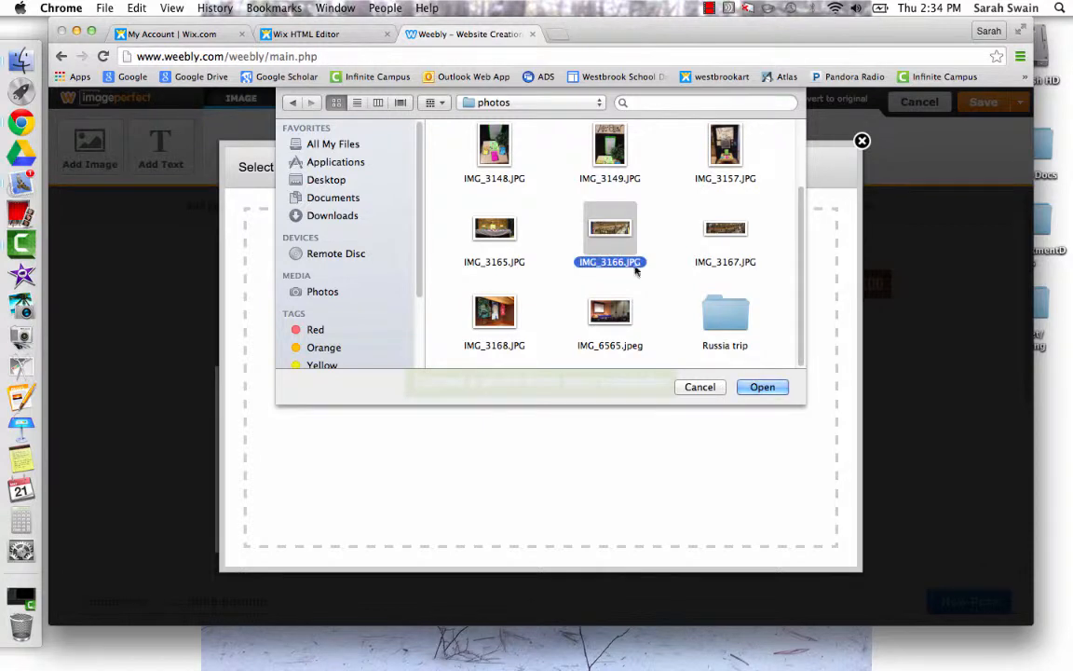
left_click(762, 386)
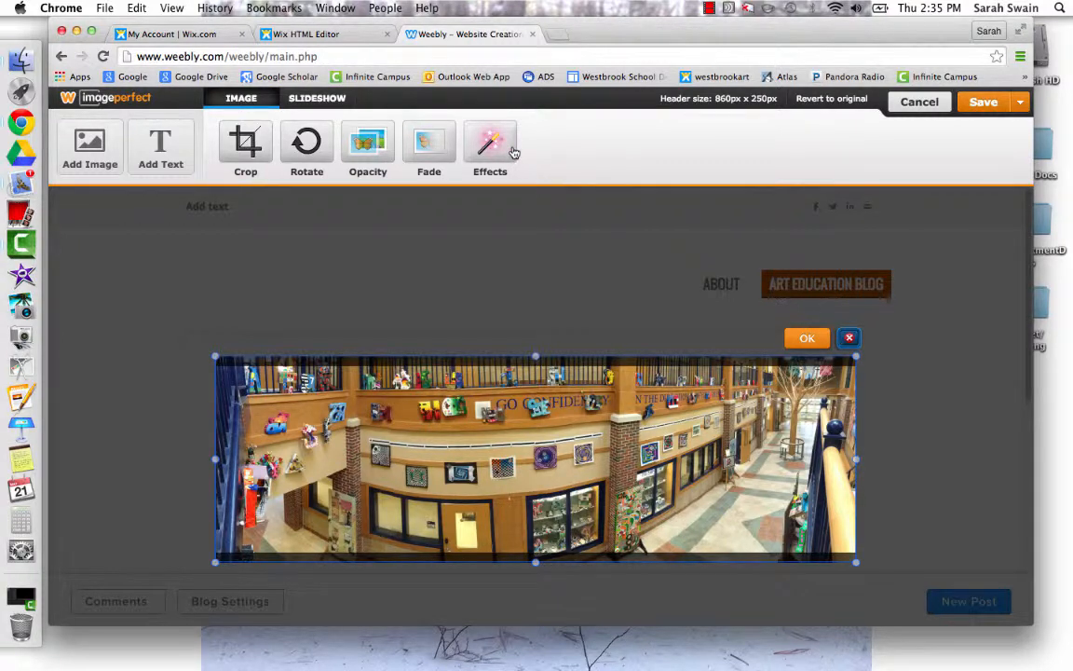
Accept the placed hallway panorama and save the header to this page only.
left_click(803, 342)
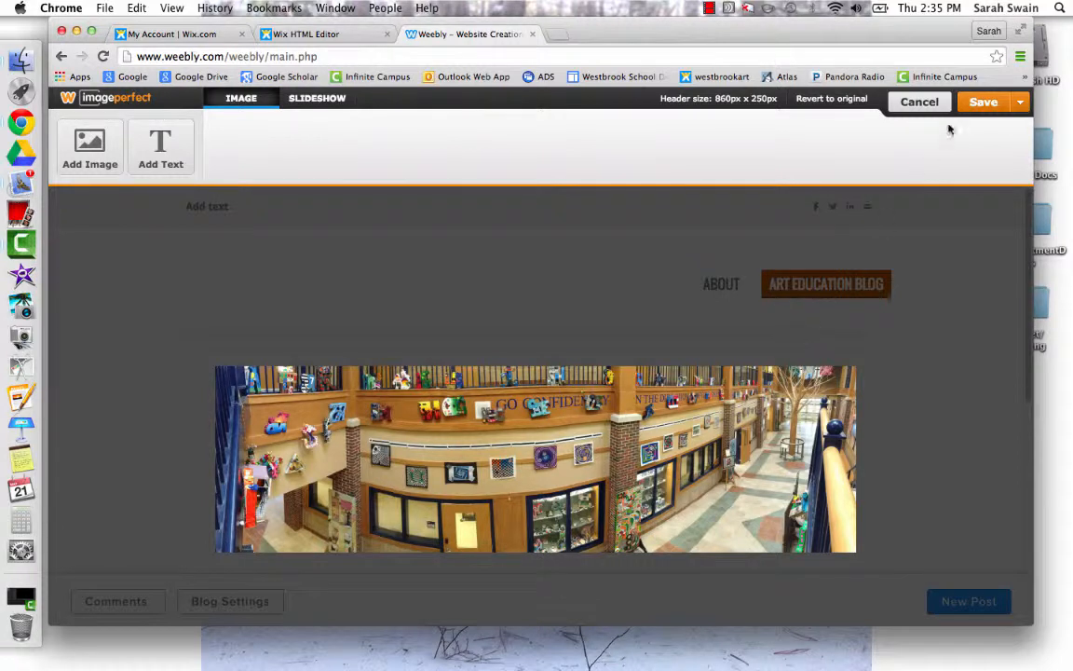
left_click(976, 104)
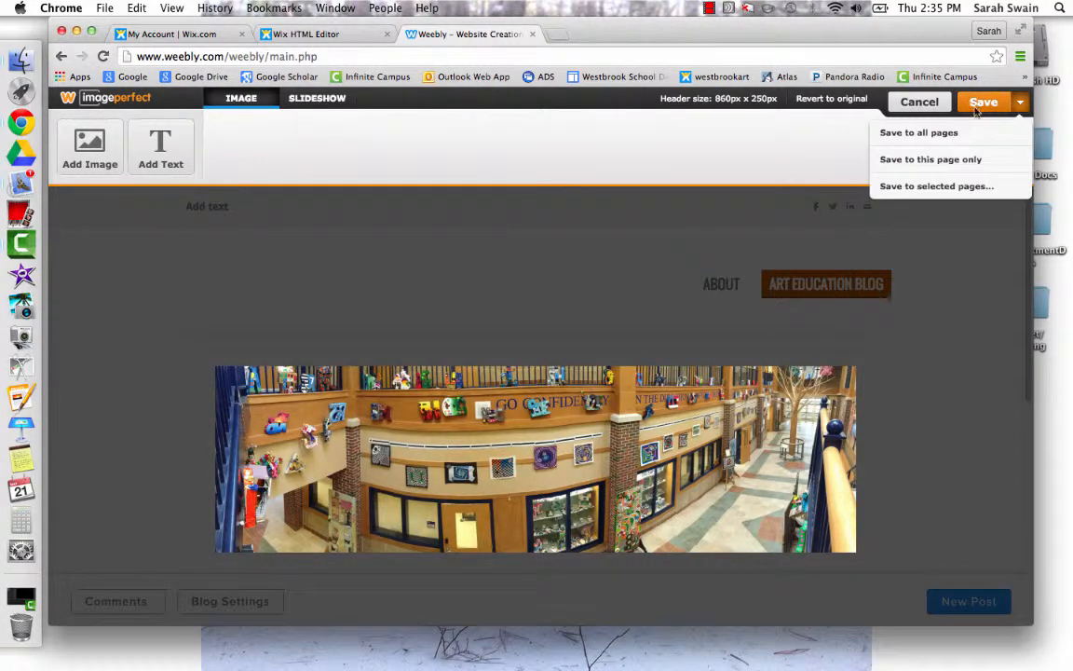
left_click(966, 161)
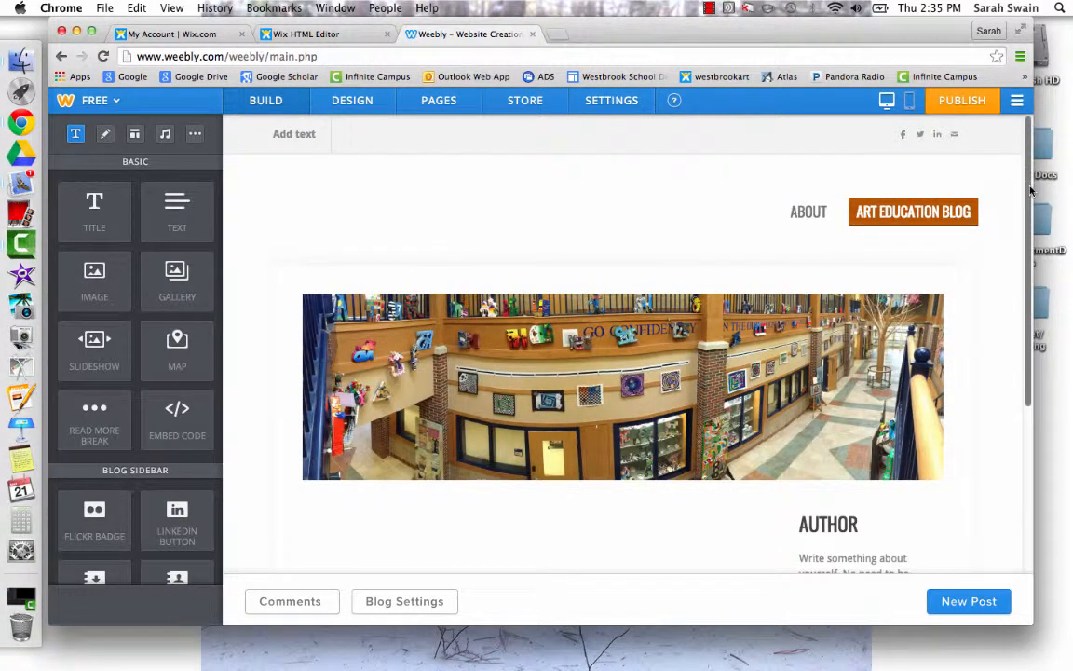
Create a new blog post titled "WELCOME TO MY BLOG!" on the Art Education Blog page.
scroll(1032, 269, "down", 3)
scroll(1032, 269, "down", 1)
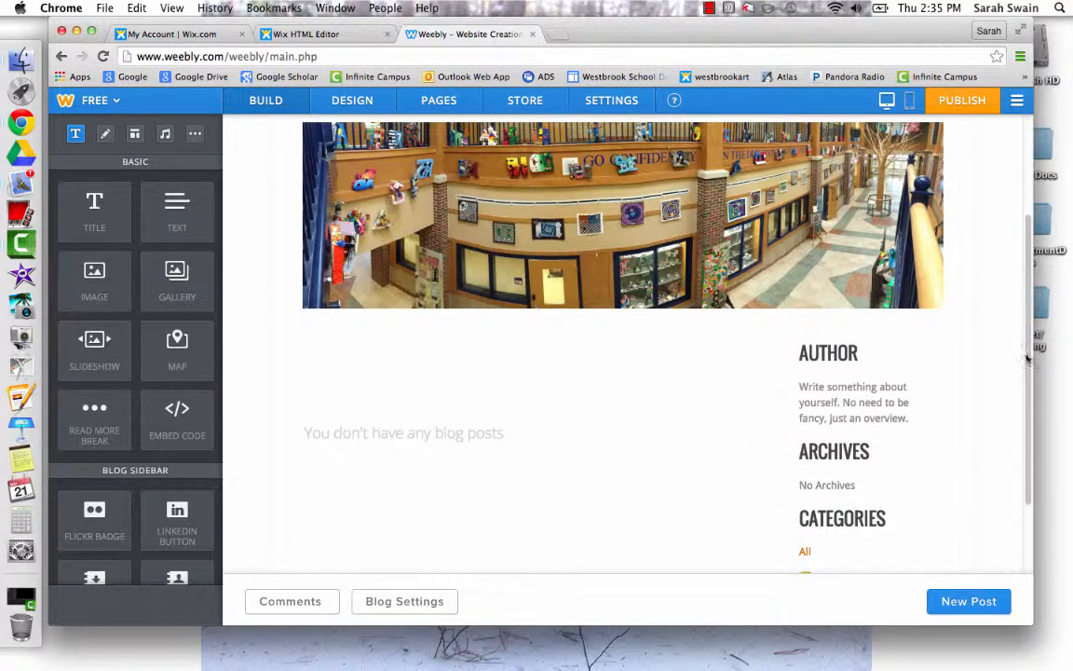
scroll(1031, 358, "down", 3)
scroll(1034, 345, "up", 3)
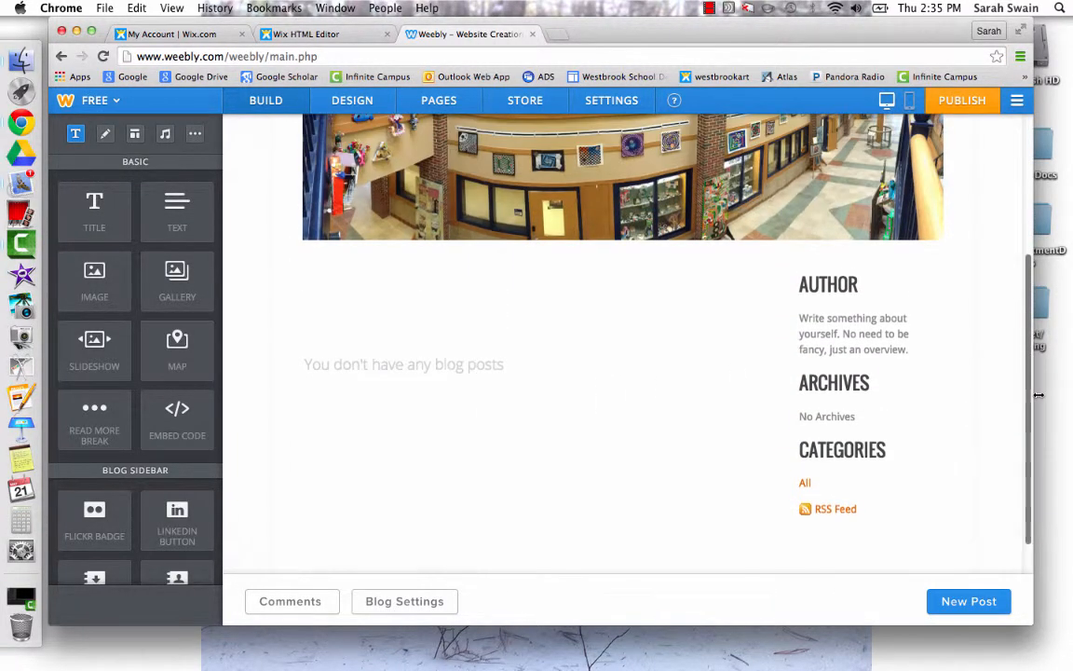
scroll(1034, 335, "up", 2)
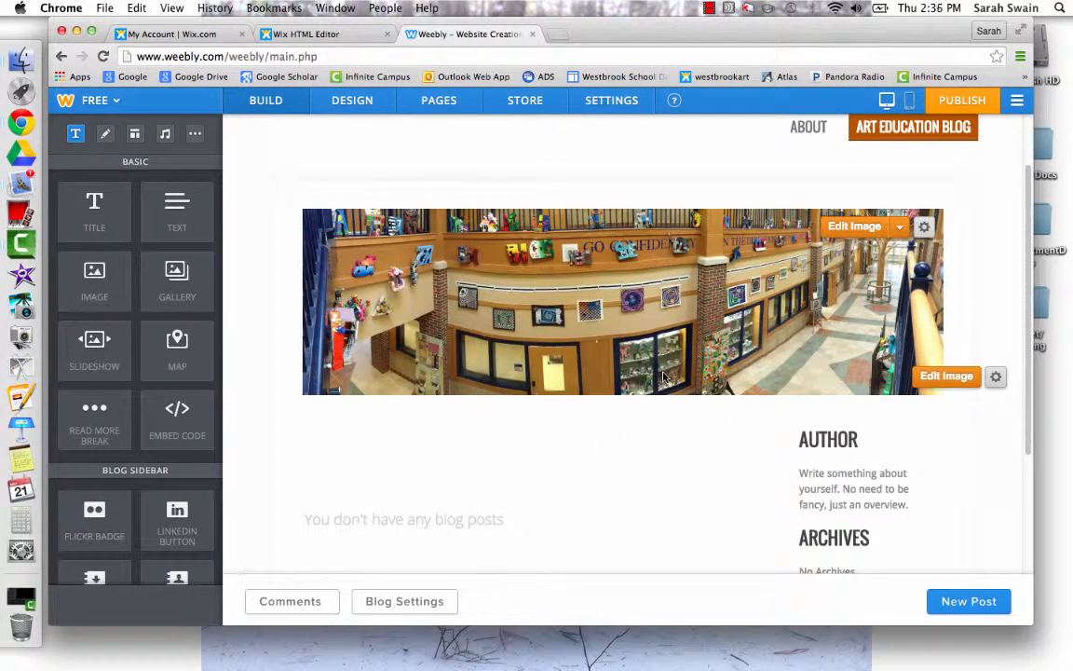
left_click(967, 604)
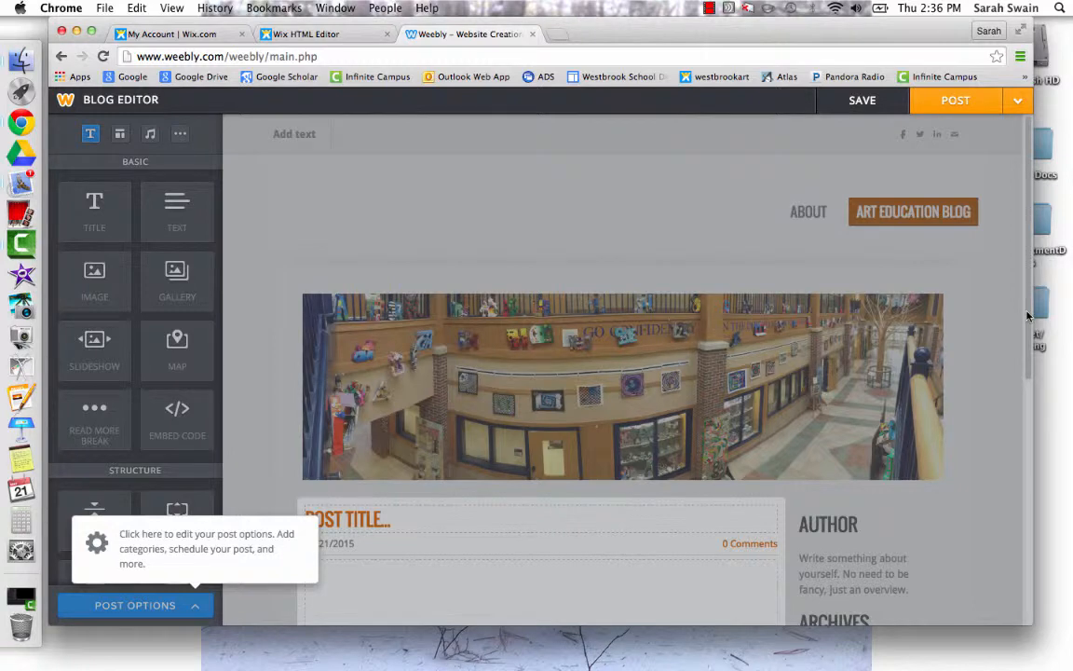
left_click(495, 522)
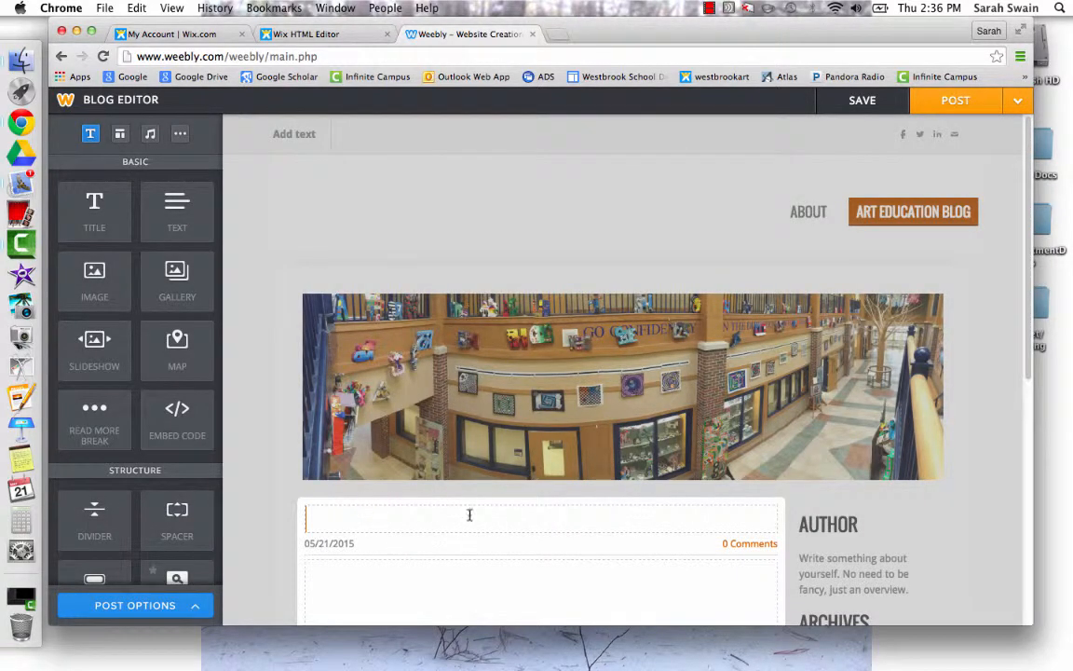
type("WELCOME T")
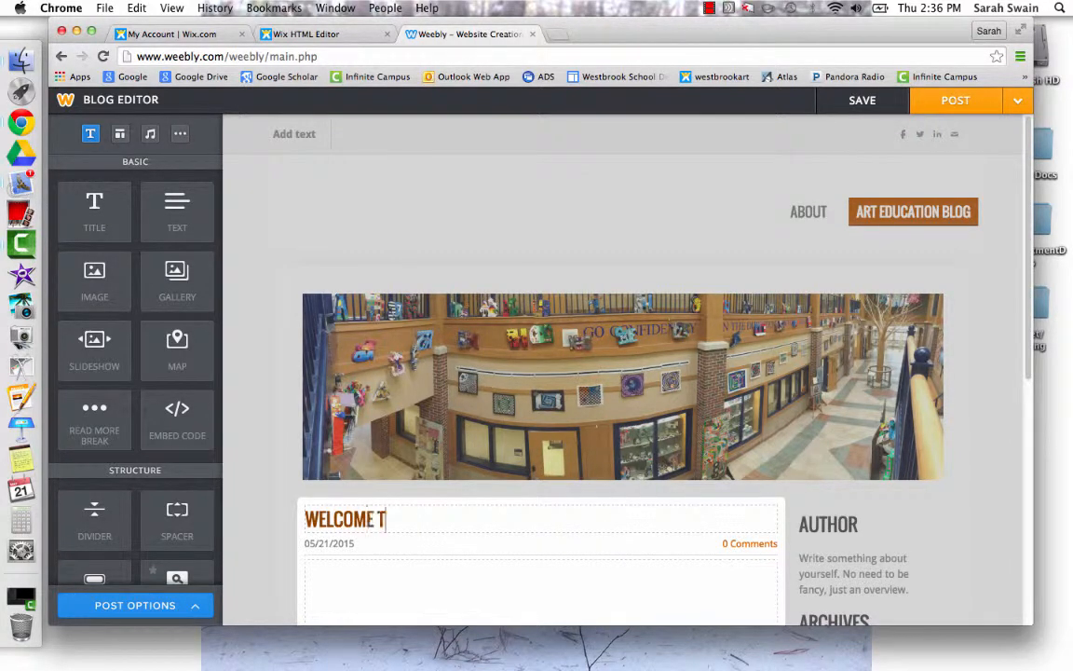
type("O MY BLOG!")
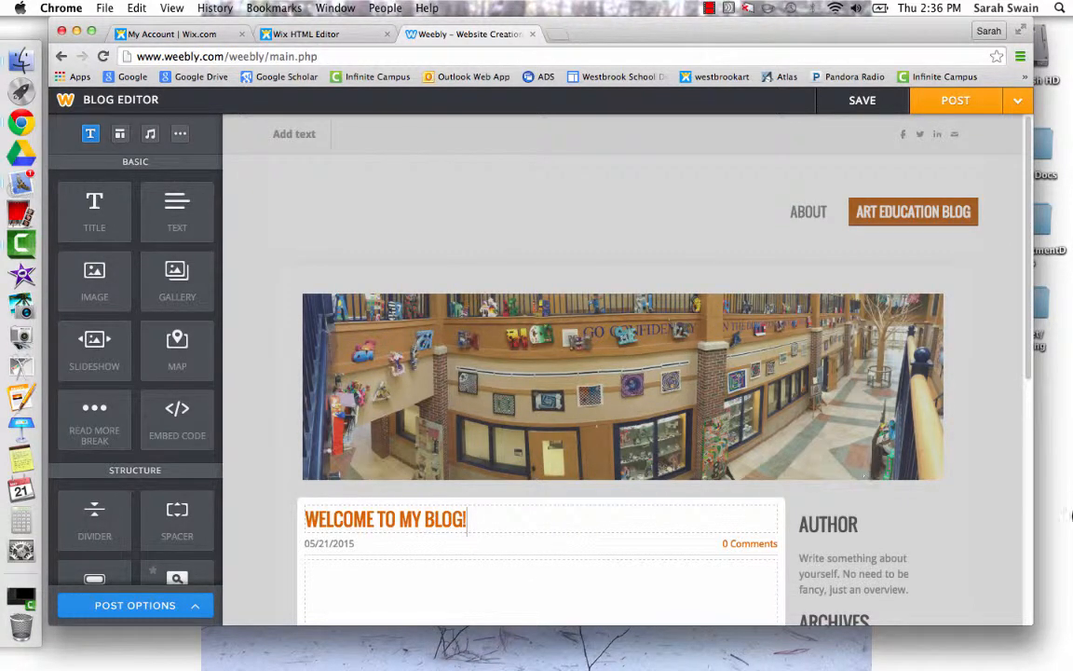
Examine the structure, media and additional element categories available for the blog post.
left_click_drag(1028, 354, 1031, 407)
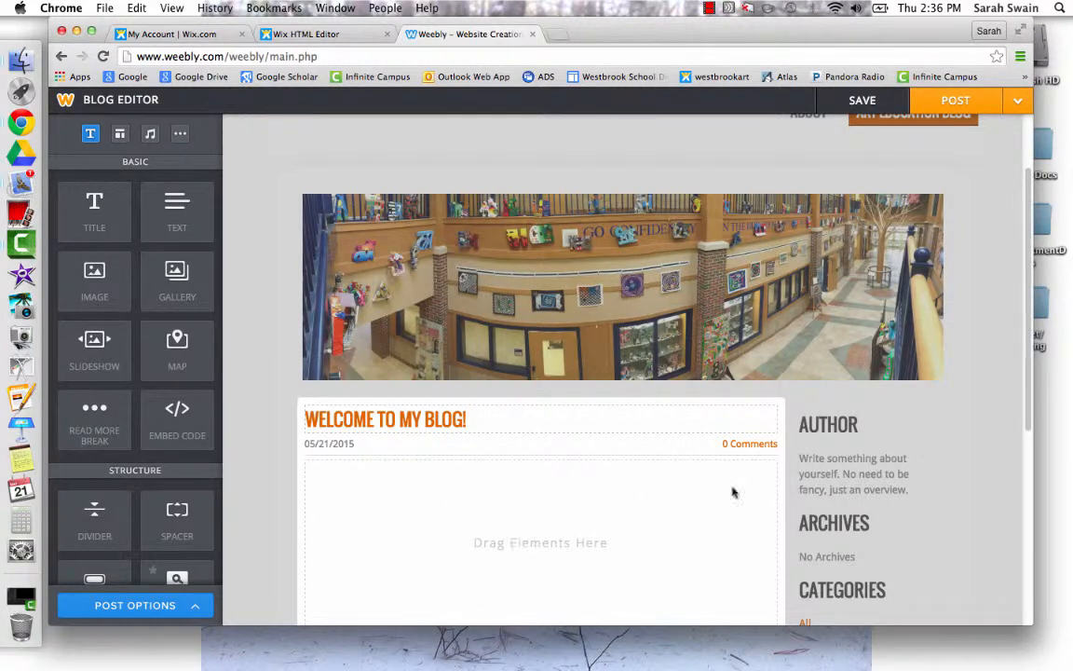
left_click_drag(1030, 402, 1029, 377)
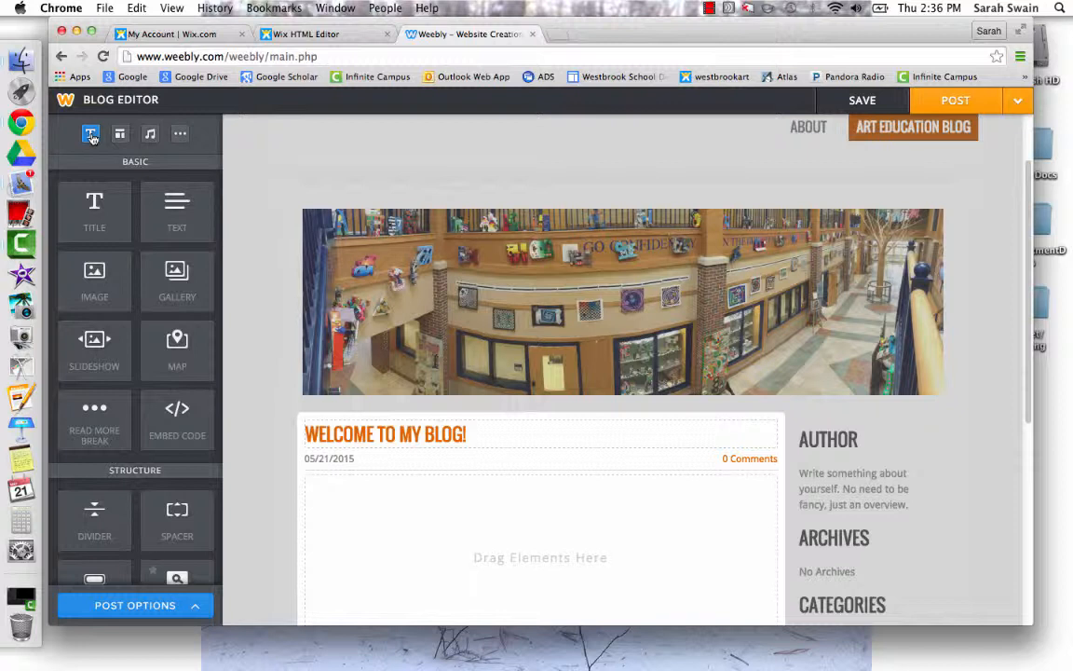
left_click(120, 135)
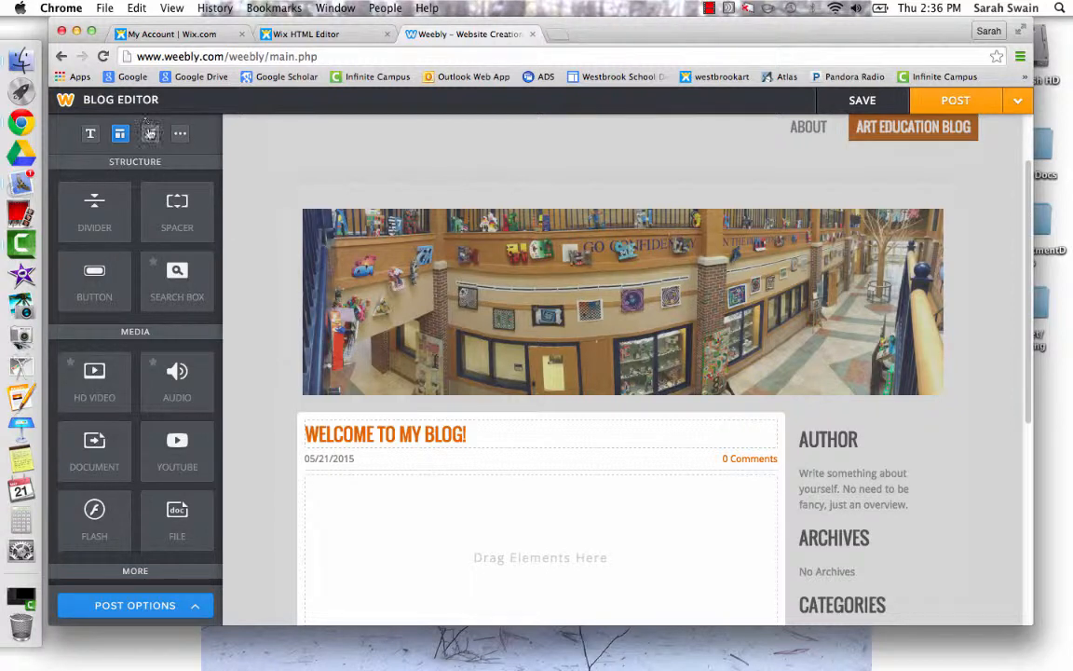
left_click(150, 134)
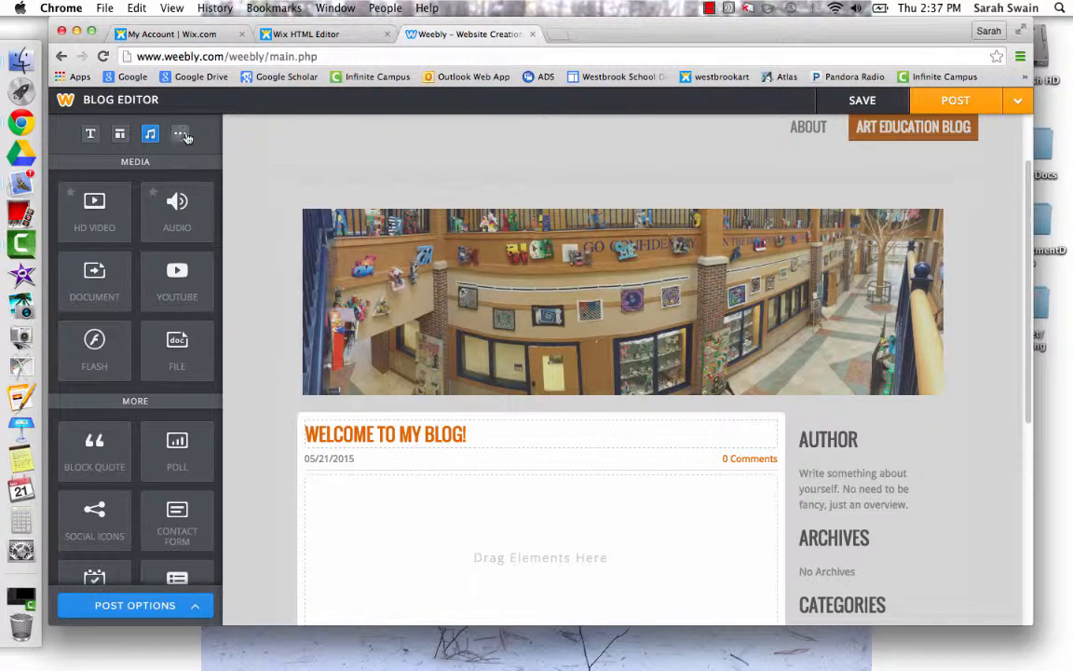
left_click(181, 136)
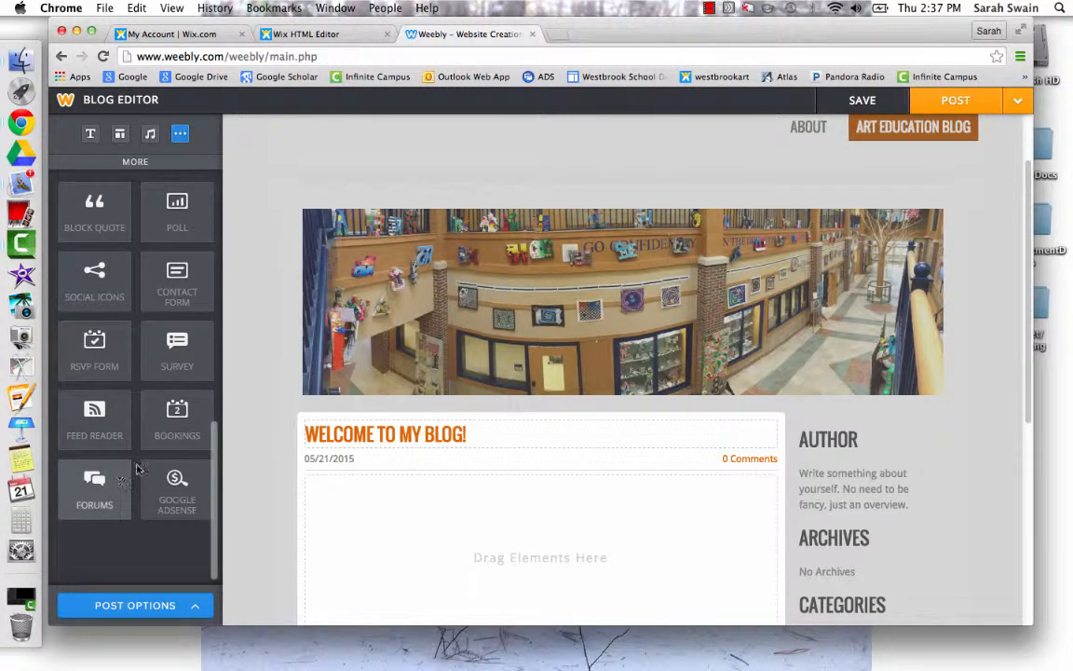
Add a text element from the basic elements to the post body and open it for editing.
left_click(90, 135)
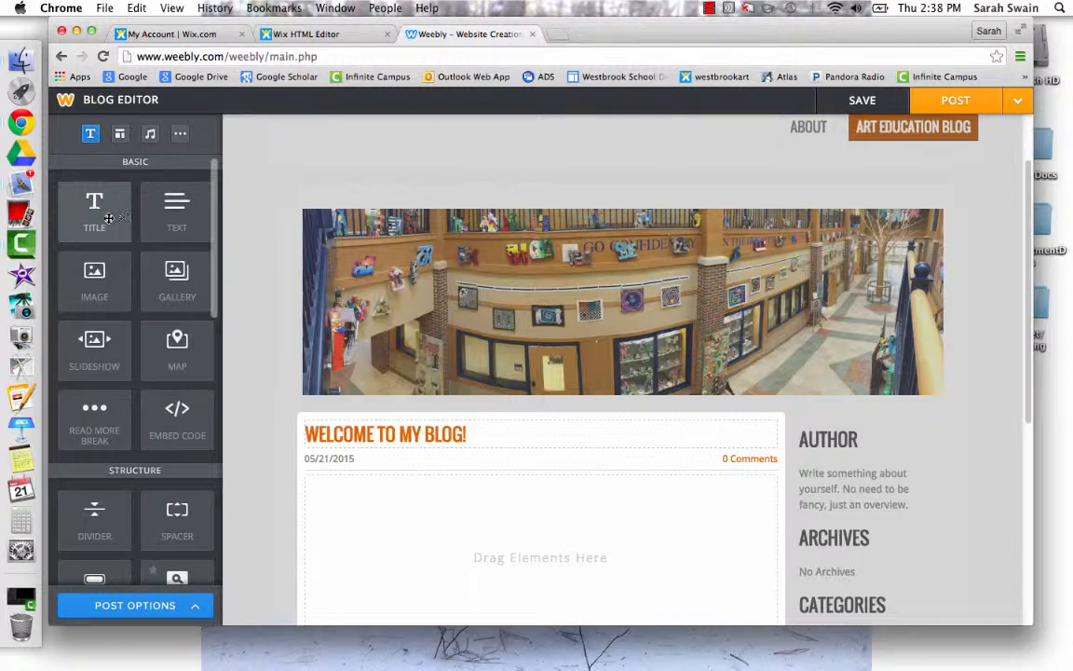
left_click_drag(168, 217, 364, 545)
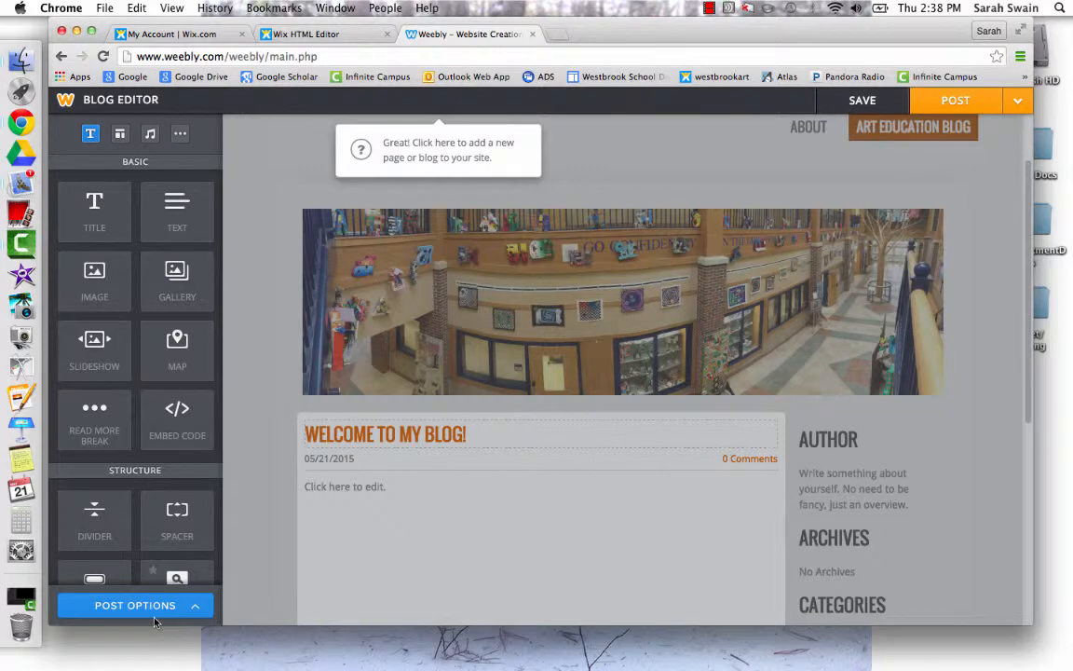
left_click(354, 519)
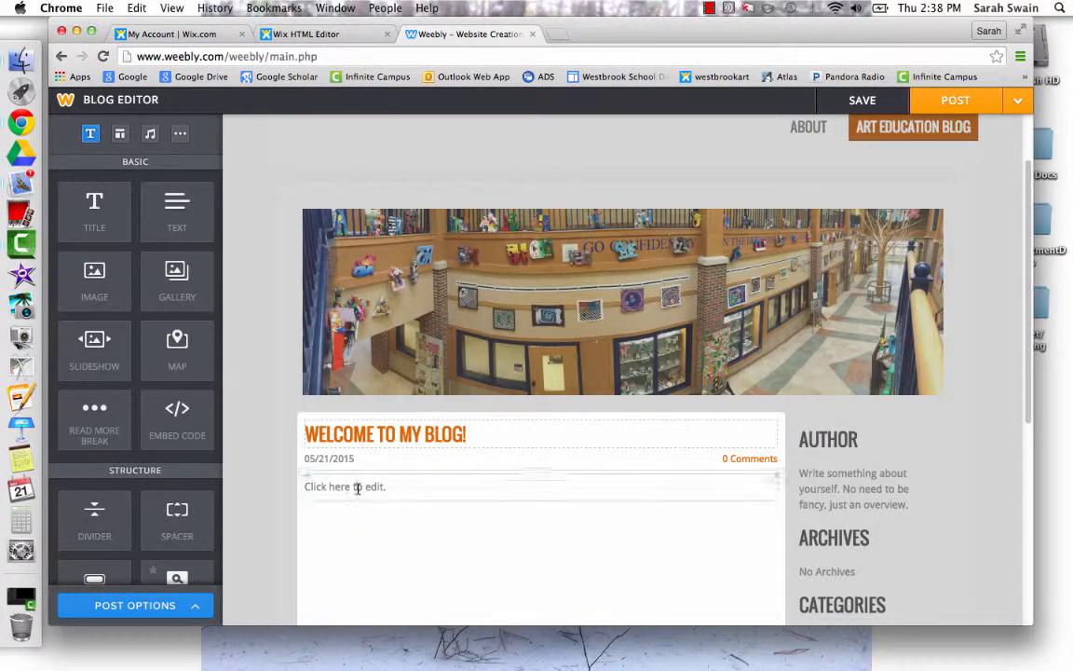
left_click(357, 488)
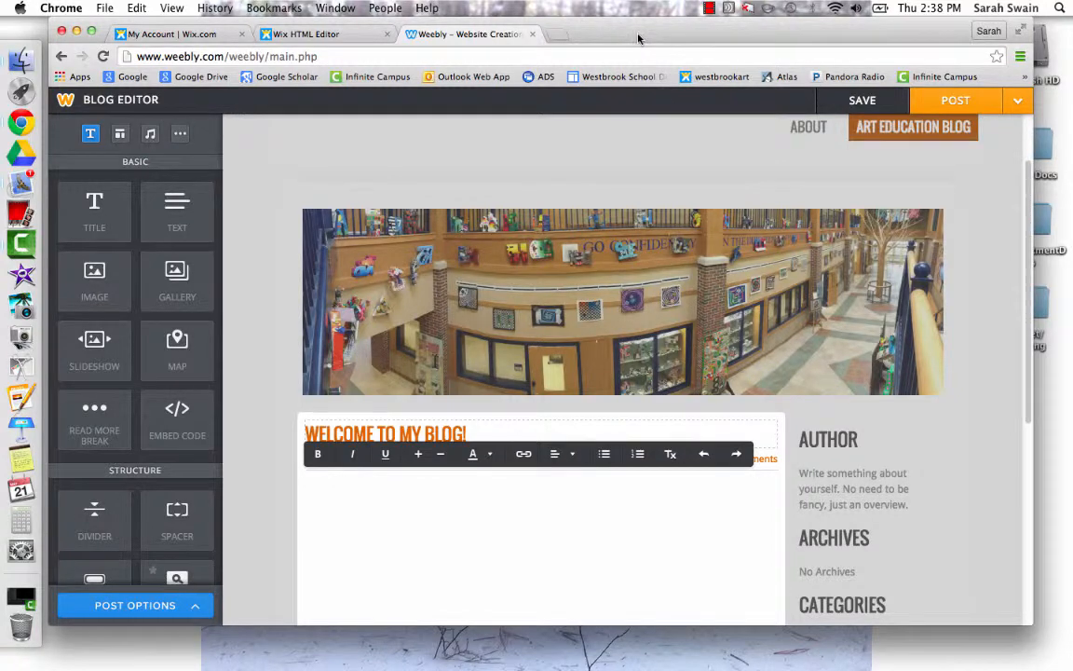
Switch to Finder and open the WestbrookRussianExchange PDF from the Westbrook Write-Up folder in ArtDepartmentDocs.
left_click_drag(637, 36, 559, 36)
double_click(1034, 222)
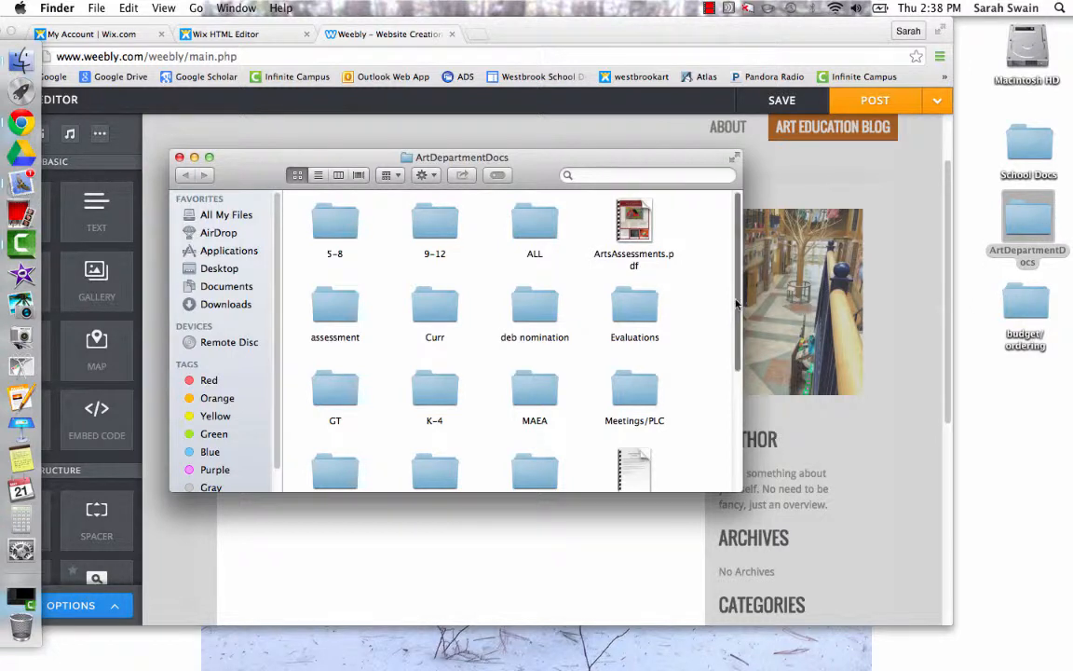
scroll(734, 375, "down", 3)
scroll(734, 377, "down", 1)
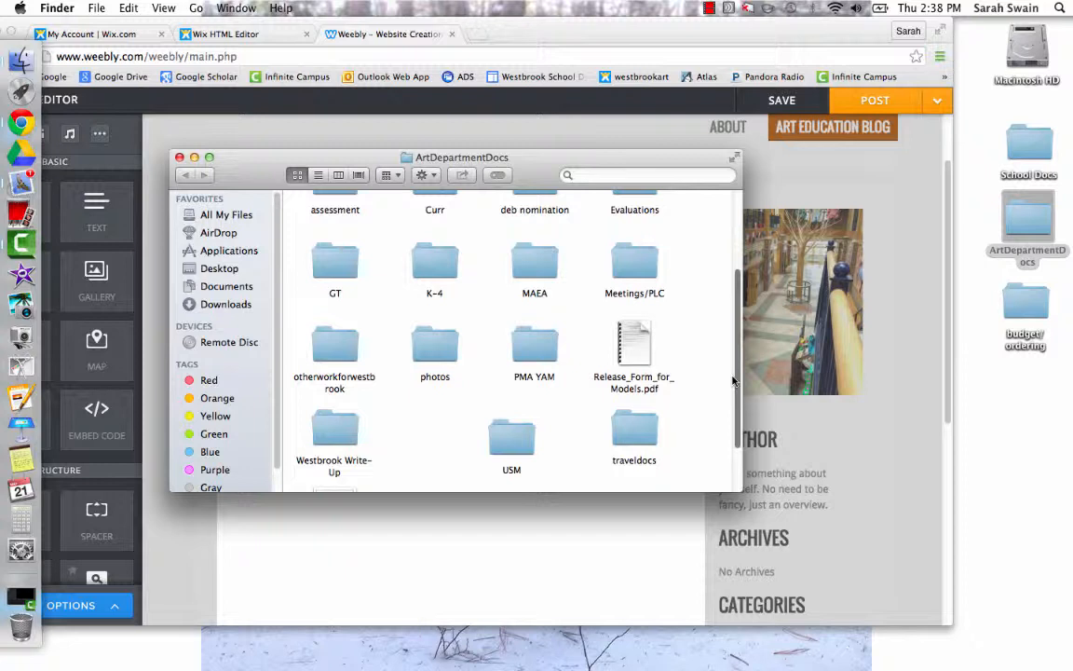
double_click(336, 431)
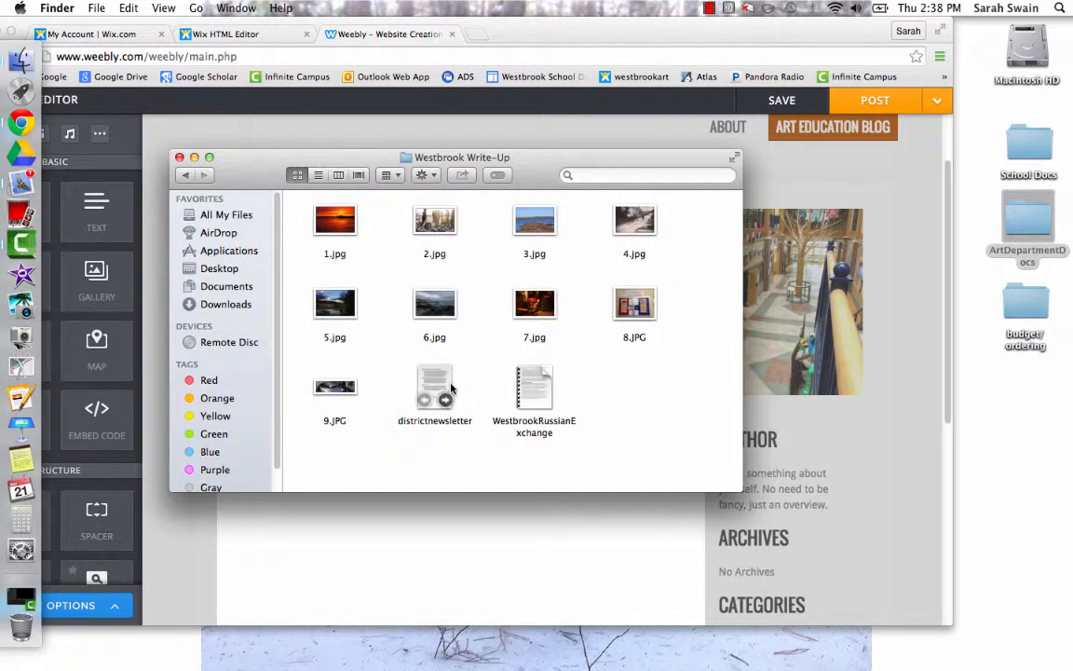
double_click(534, 387)
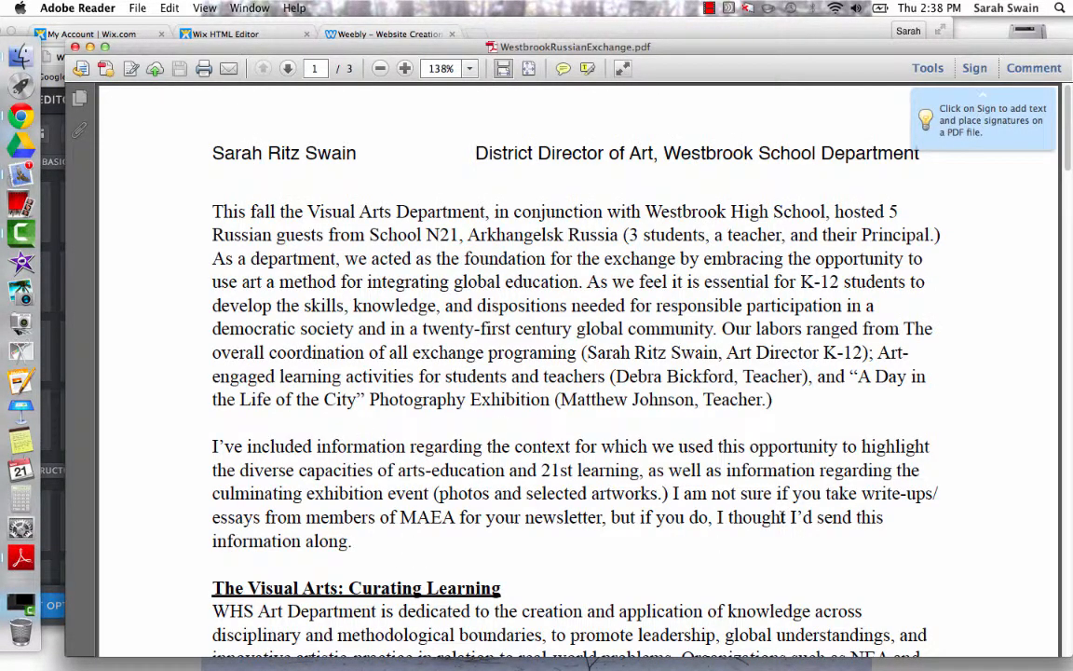
Copy the "Socially-motivated Art Education: Building a Visual Identify" heading and its paragraph from the PDF.
left_click_drag(1070, 160, 1069, 259)
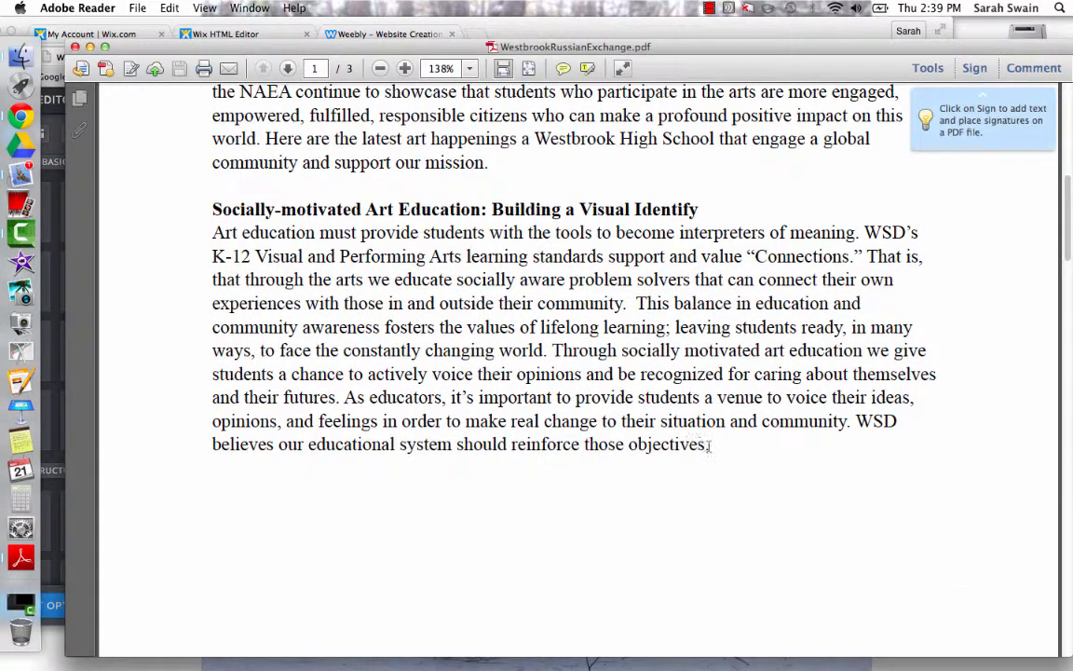
left_click_drag(710, 445, 200, 208)
key("super+c")
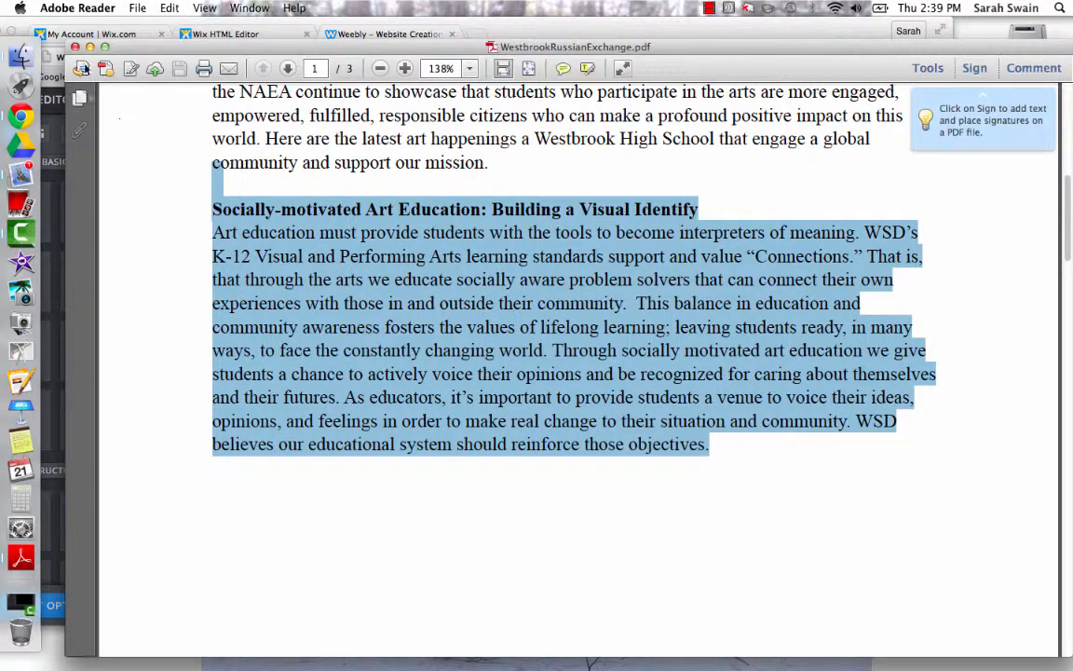
Close the PDF and the Westbrook Write-Up folder, and paste the copied text into the blog post's text element.
left_click(74, 46)
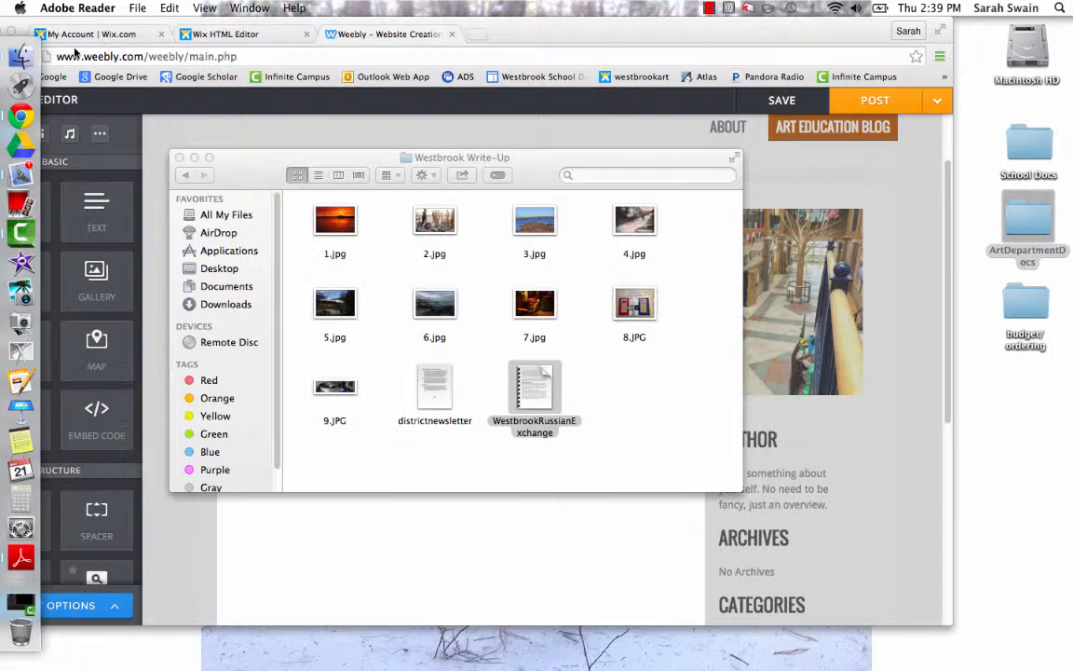
left_click(180, 158)
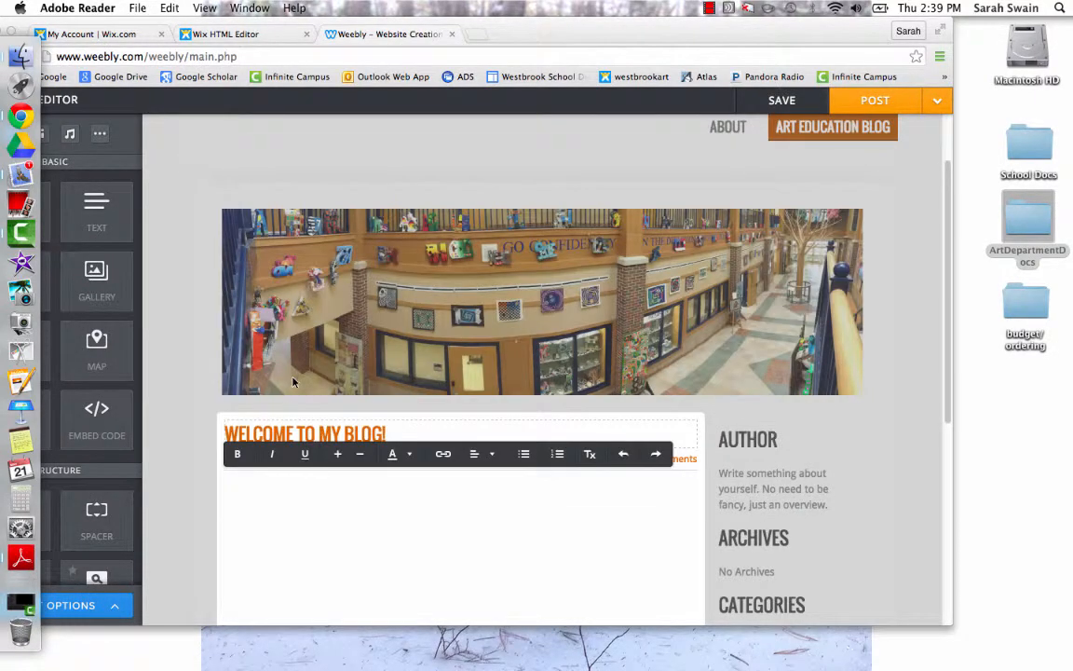
left_click(263, 475)
key("super+v")
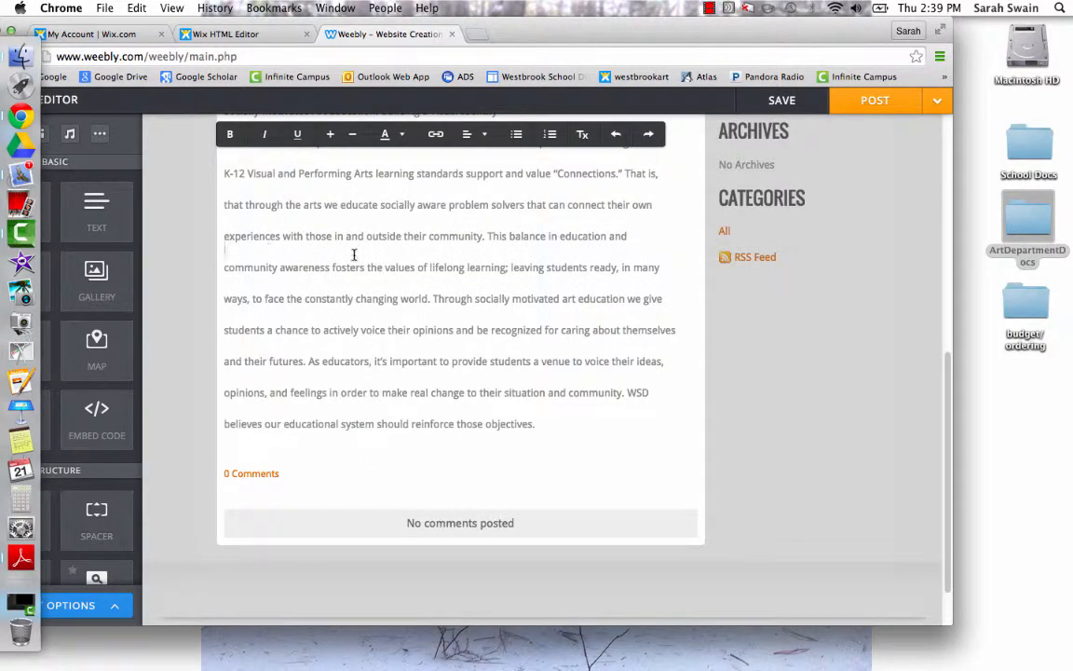
Reduce the font size of the pasted heading and paragraph slightly and view the text alignment options.
left_click_drag(549, 423, 217, 154)
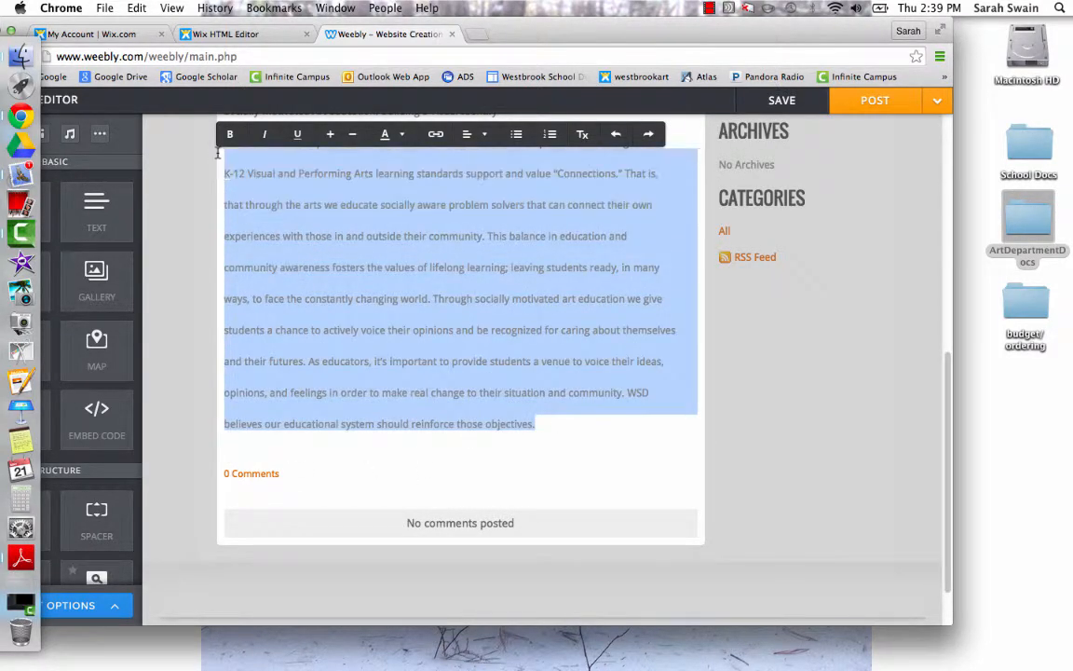
scroll(949, 373, "up", 2)
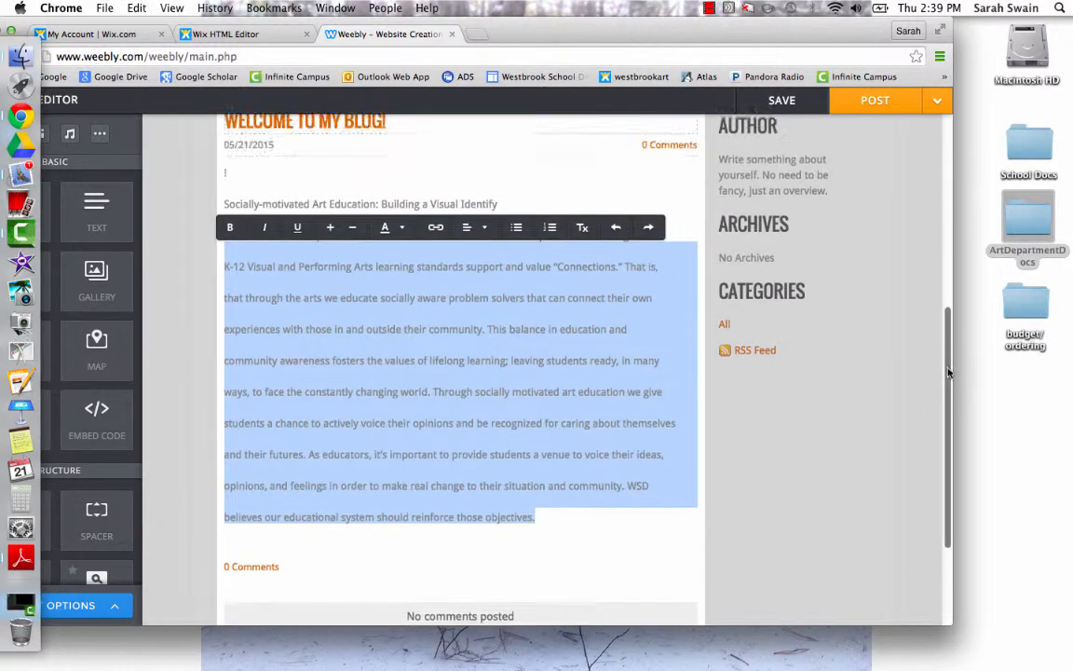
left_click_drag(532, 521, 220, 205)
left_click(553, 524)
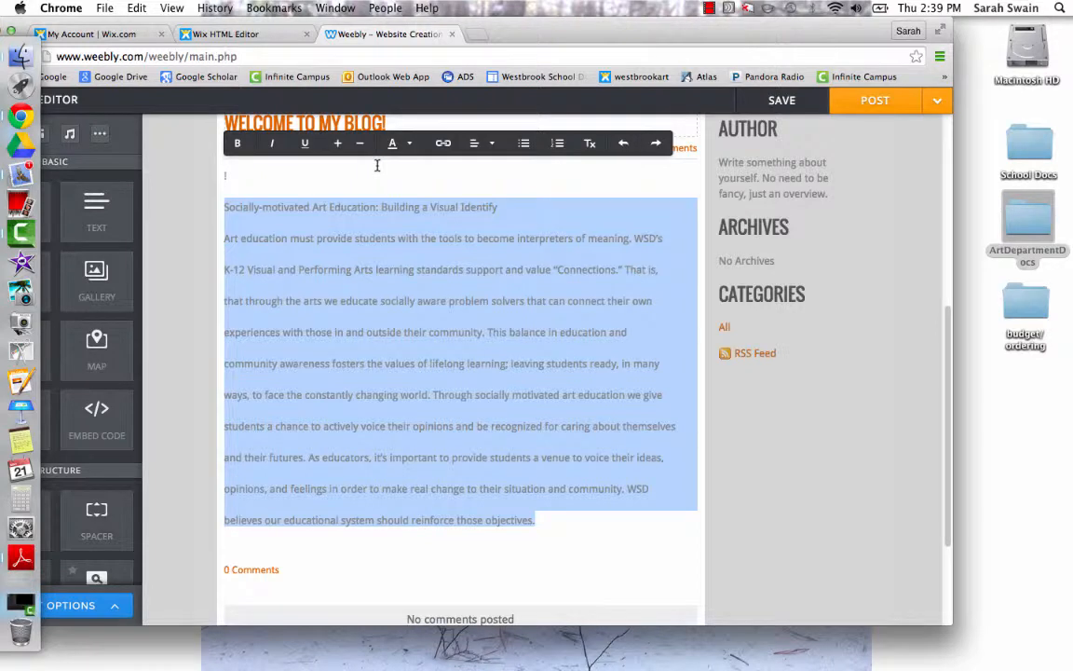
left_click(410, 144)
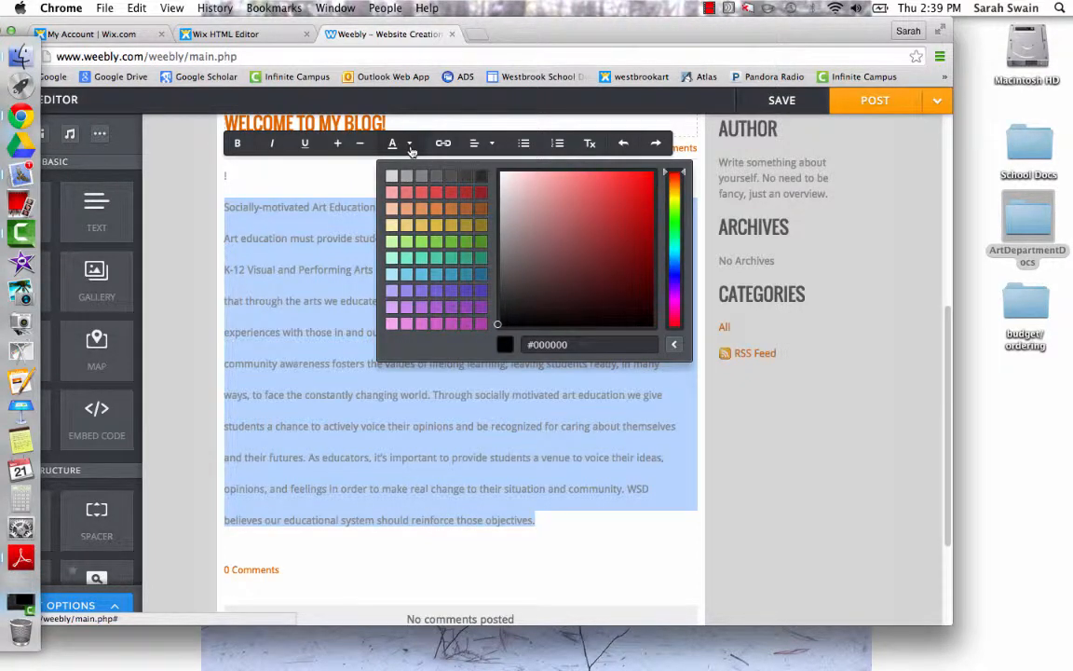
left_click(339, 144)
left_click(360, 144)
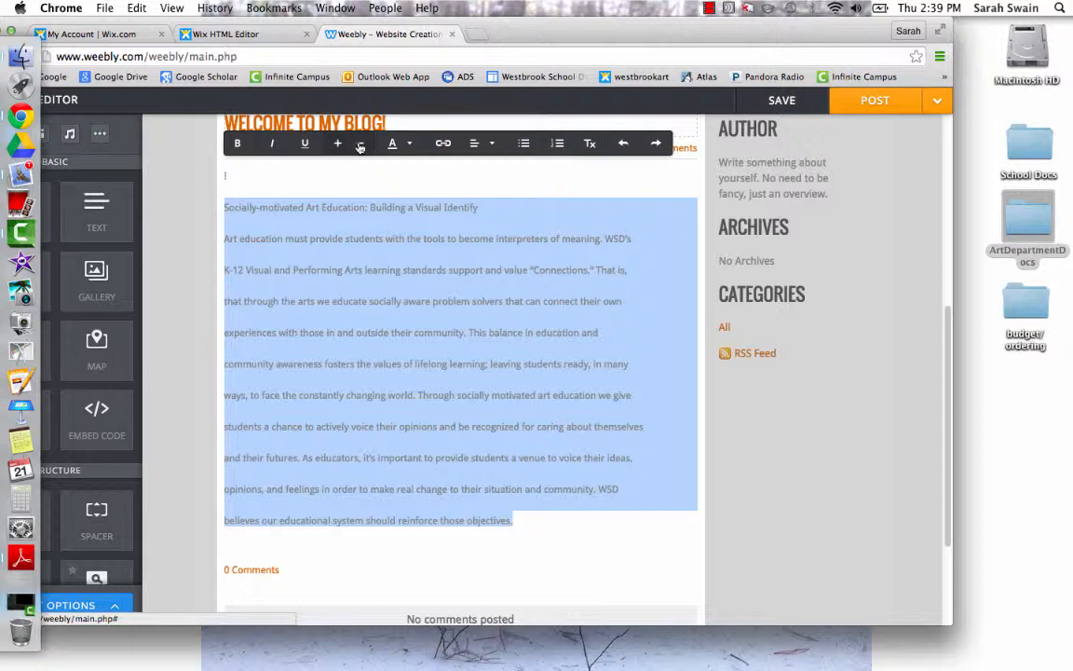
left_click(492, 144)
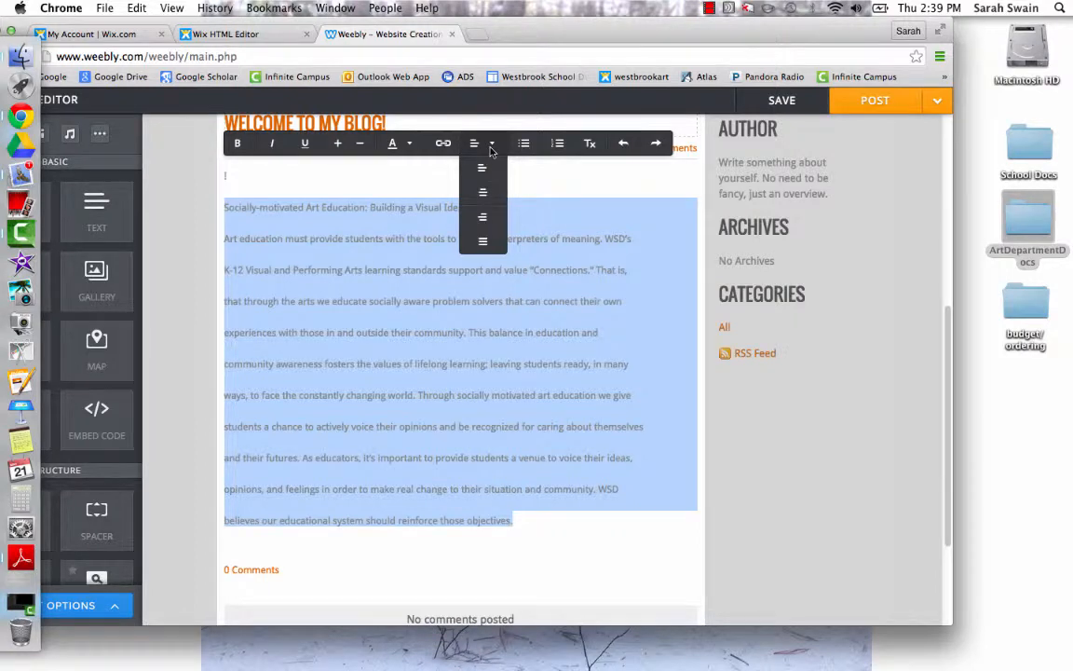
Delete the stray exclamation mark and its empty line above the pasted heading.
left_click(336, 178)
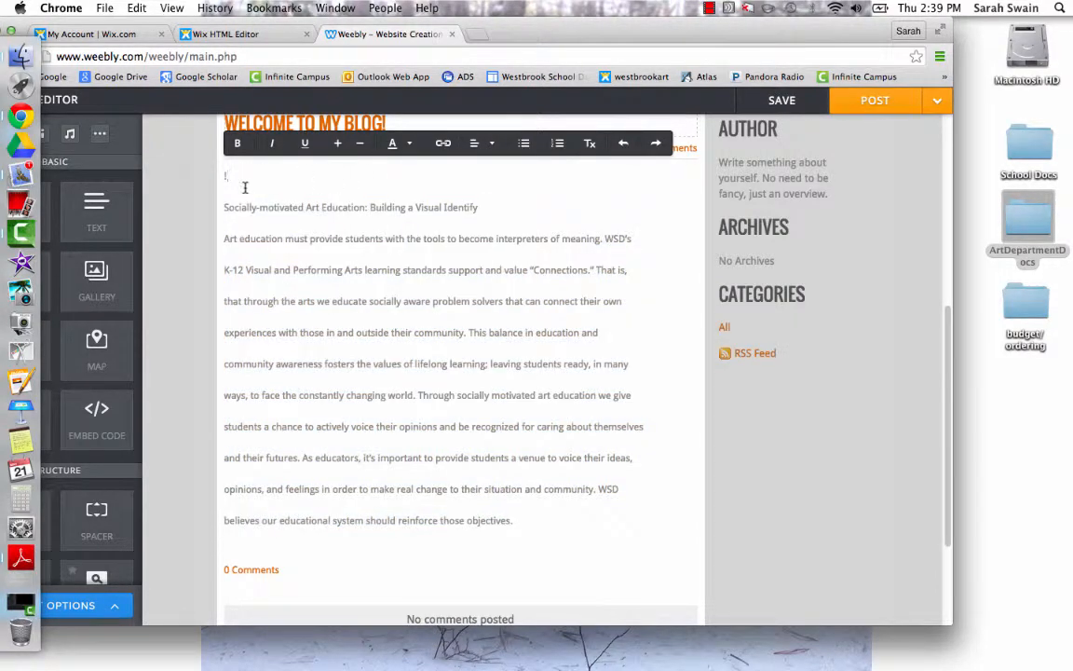
left_click_drag(246, 187, 201, 155)
key("BackSpace")
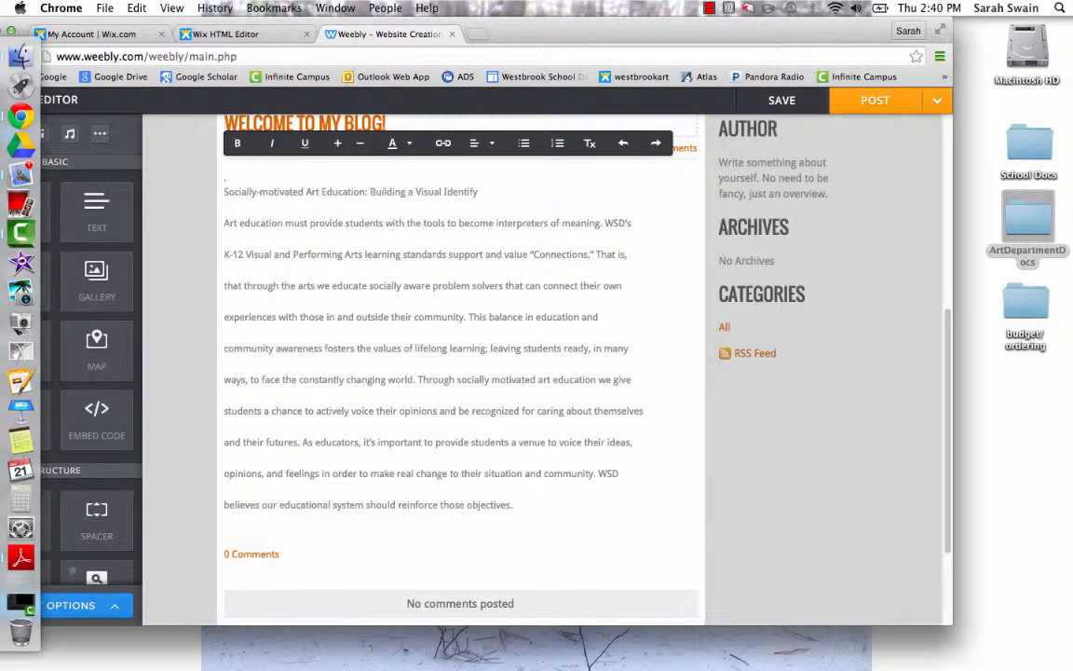
key("BackSpace")
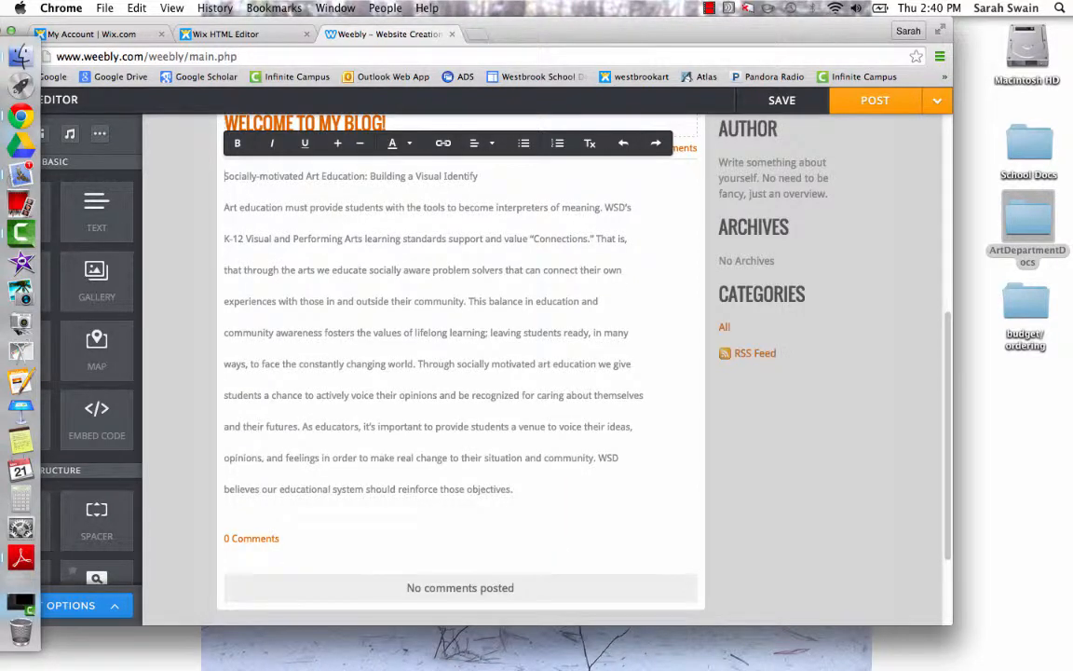
Make the "Socially-motivated Art Education: Building a Visual Identify" heading bold.
left_click_drag(479, 177, 186, 179)
left_click(237, 142)
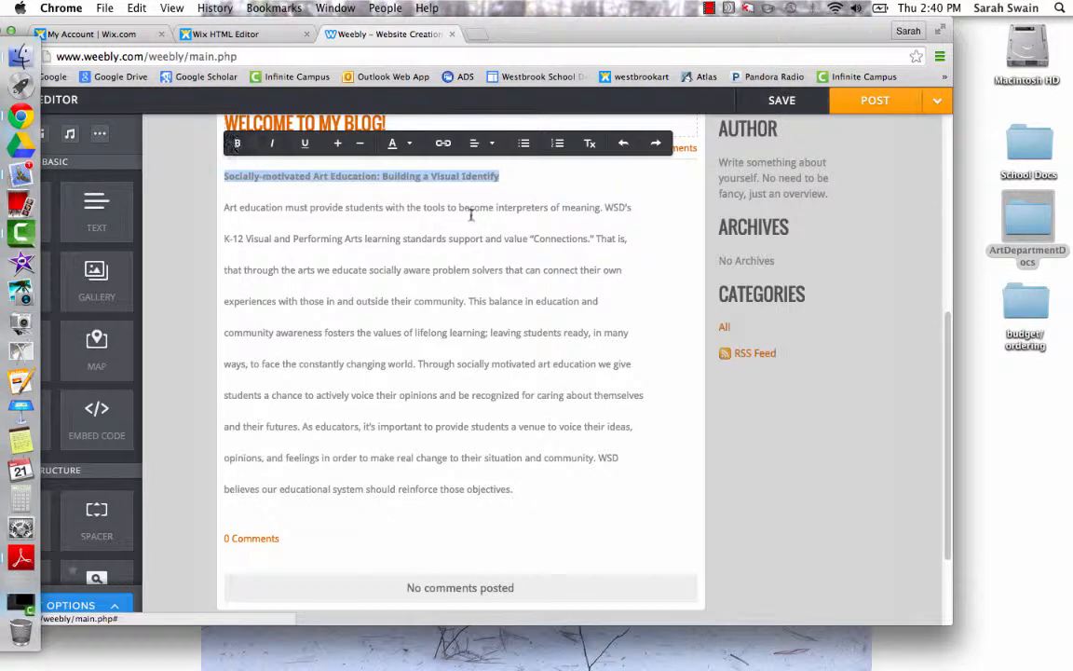
left_click(532, 178)
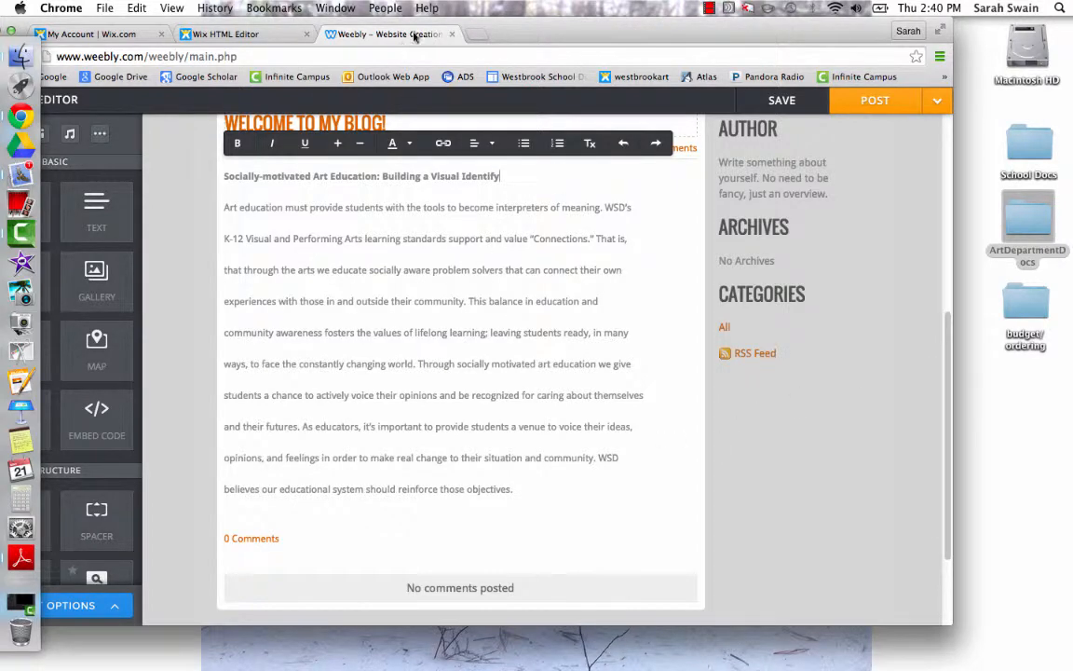
Add a blank line after the paragraph and insert a slideshow in the Thumbnails on Bottom style below the text.
left_click_drag(511, 38, 593, 36)
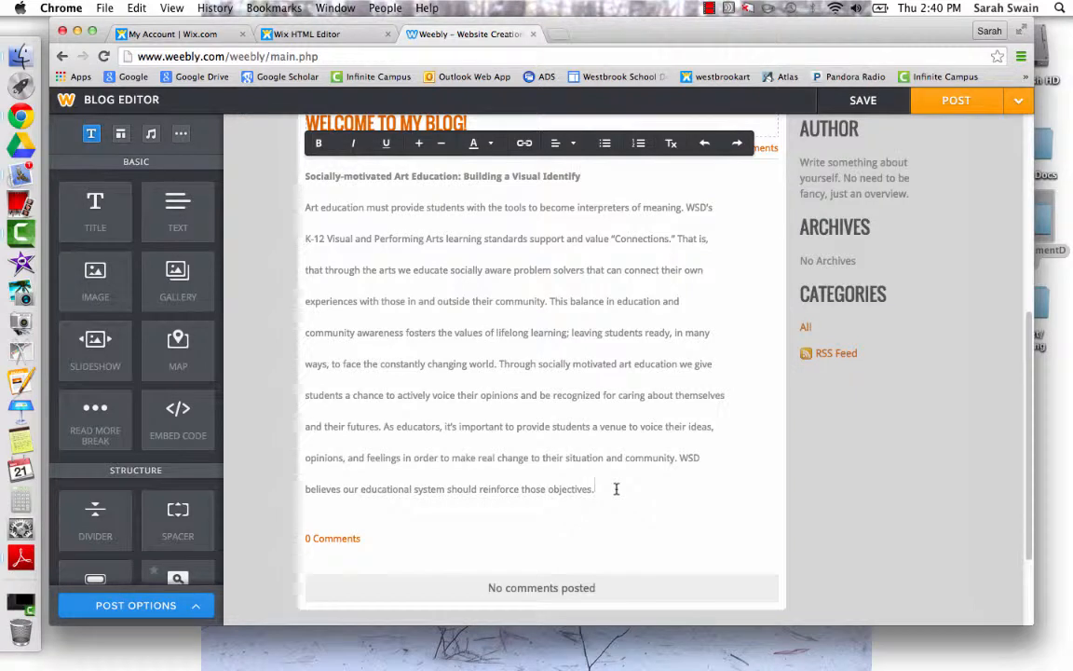
key("Return")
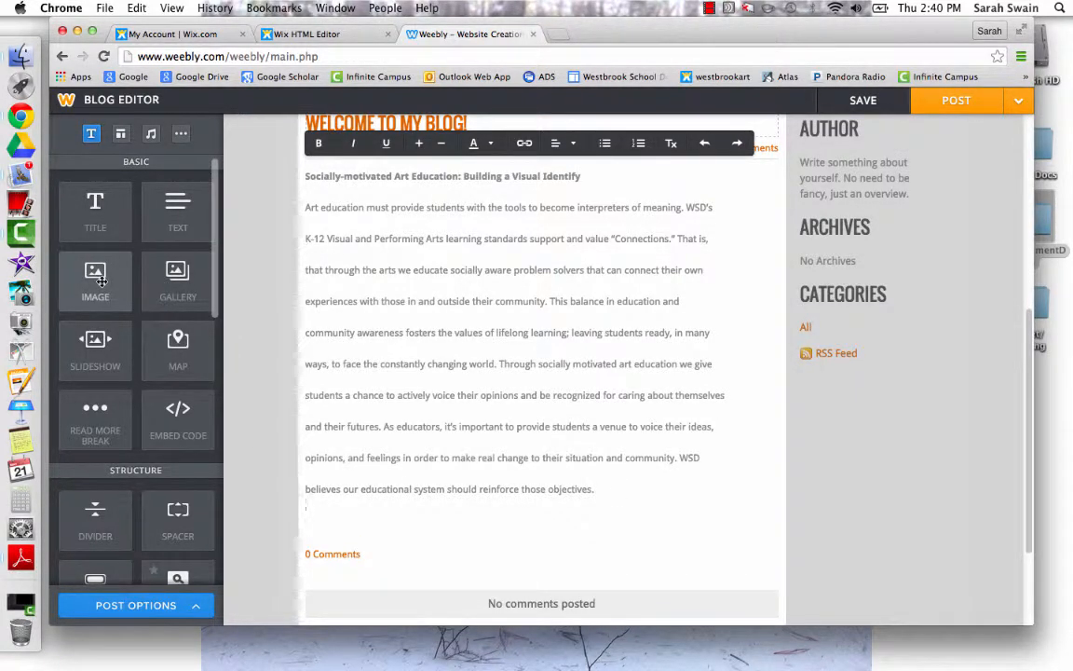
left_click_drag(93, 361, 352, 551)
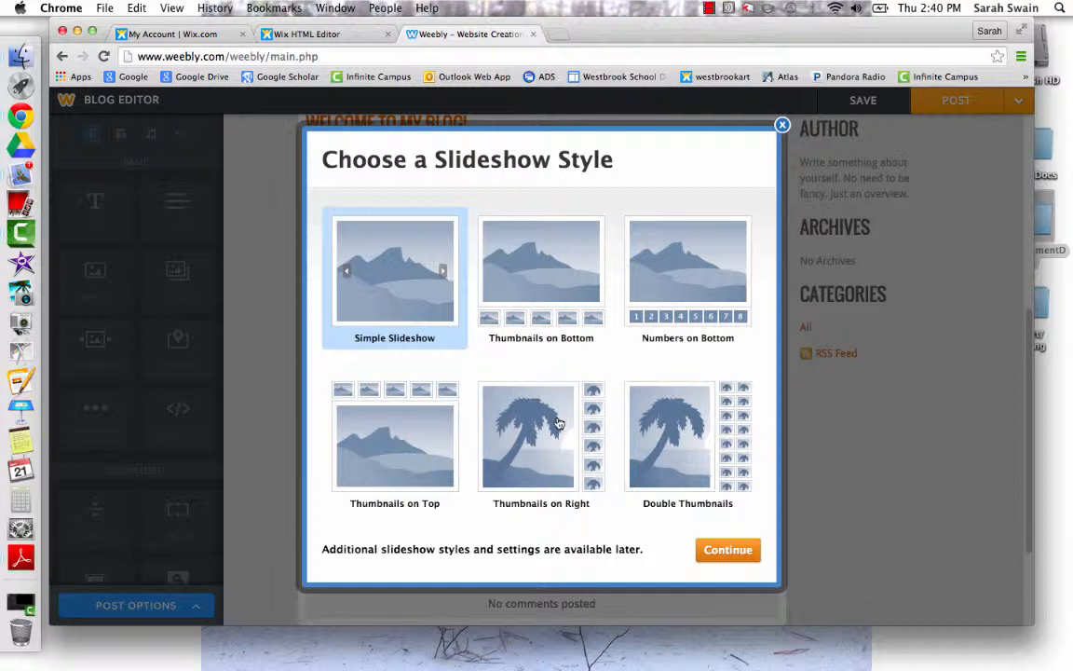
left_click(512, 281)
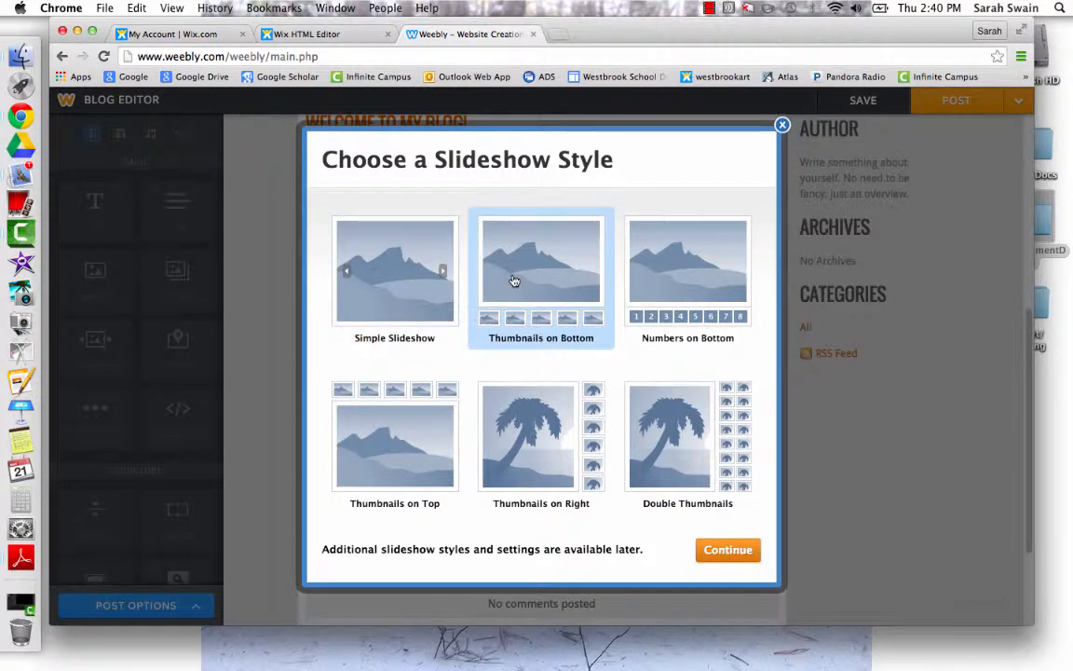
left_click(715, 551)
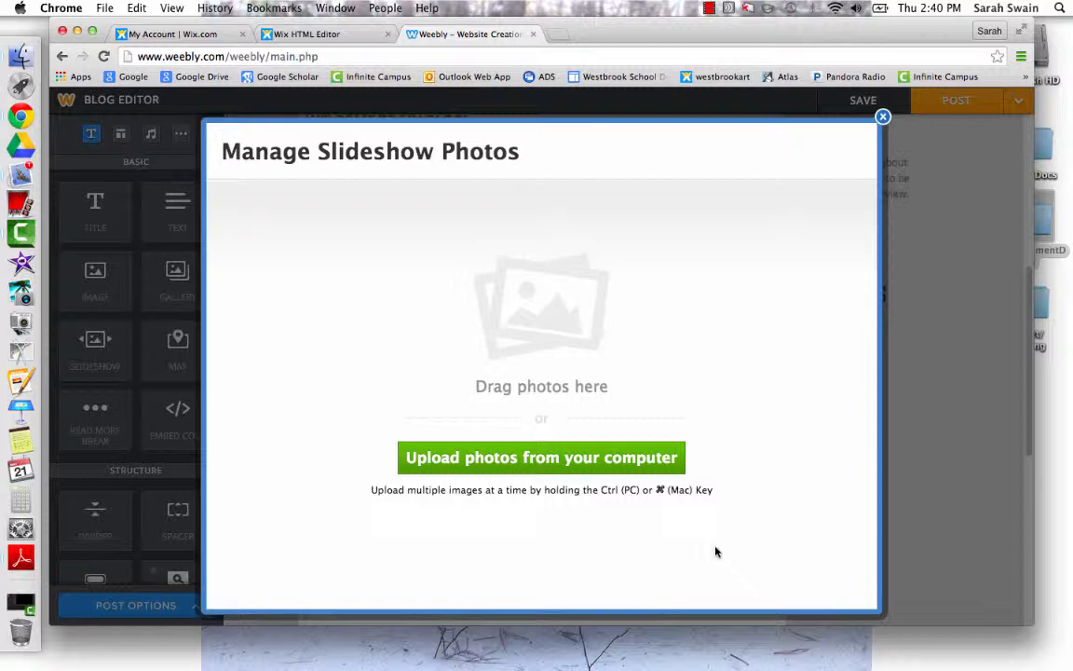
Start uploading slideshow photos from the computer and open the Russia trip folder inside photos.
left_click(543, 463)
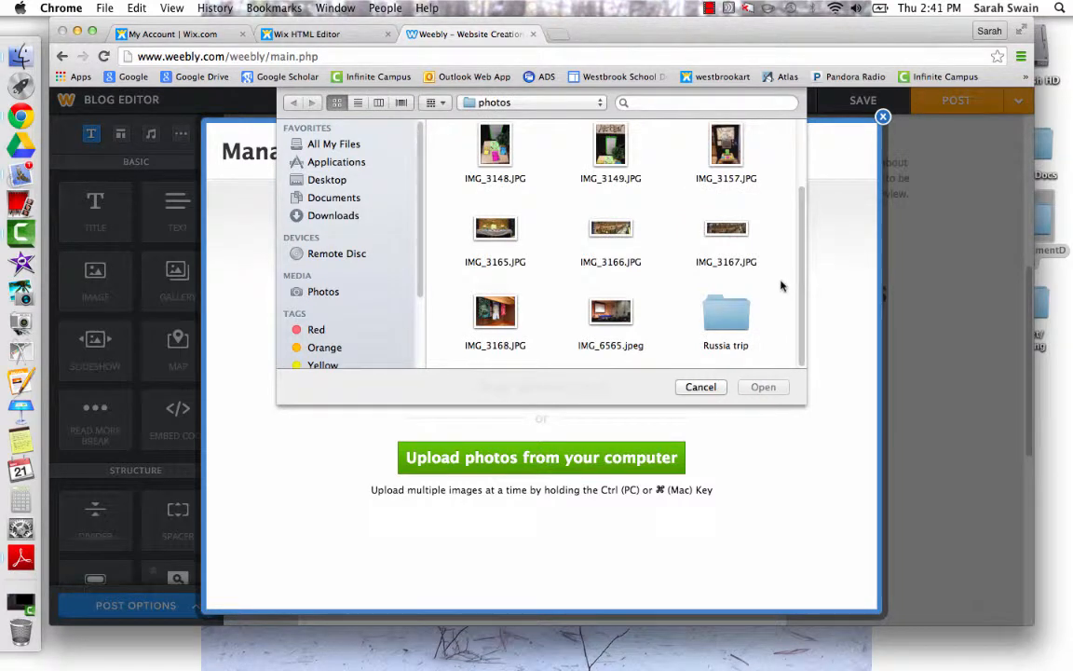
double_click(724, 310)
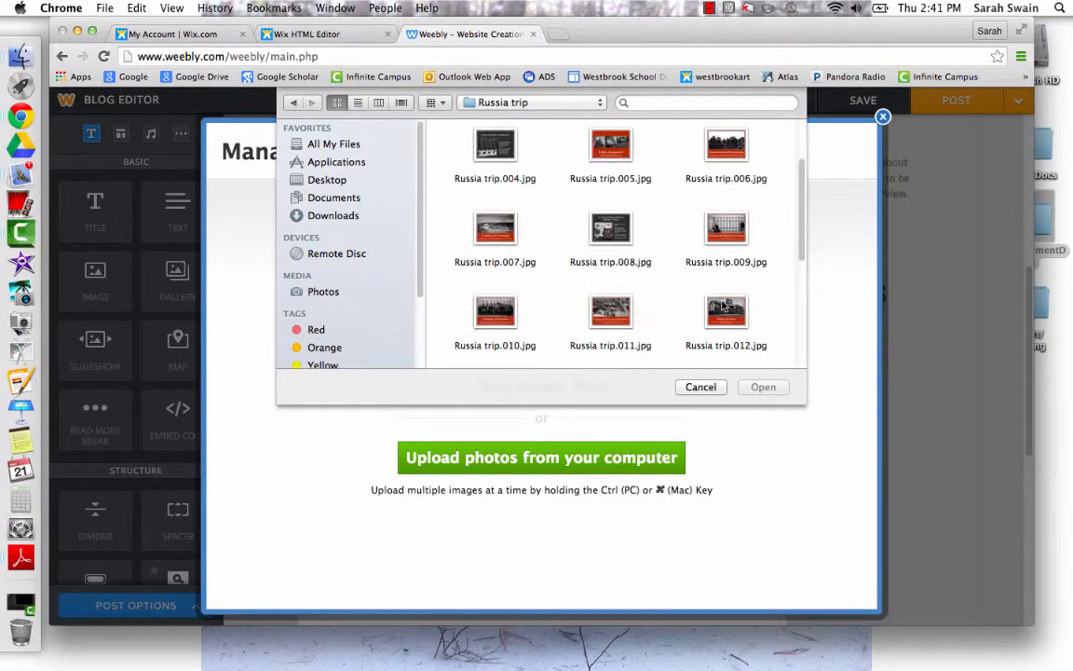
left_click_drag(805, 176, 806, 289)
scroll(805, 289, "up", 5)
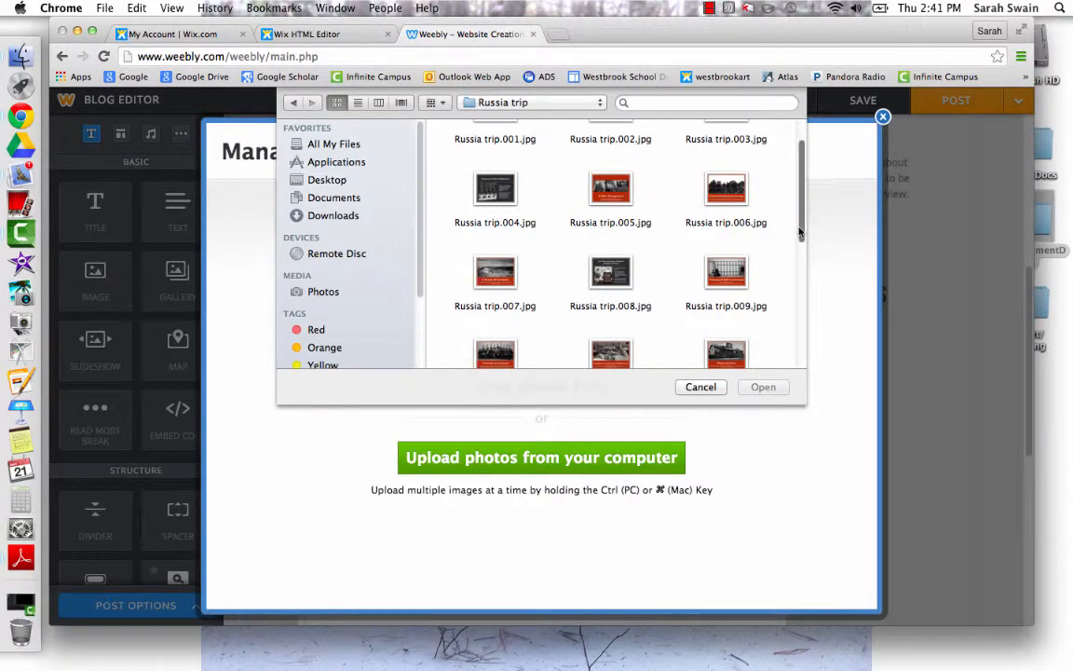
scroll(727, 156, "up", 1)
left_click(494, 154)
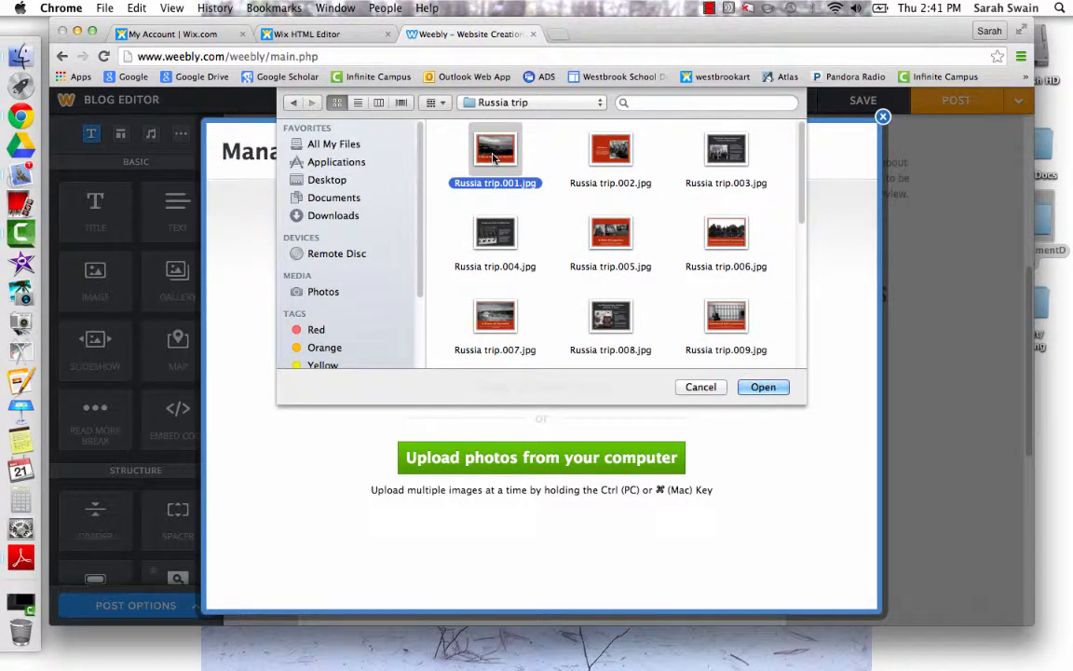
left_click_drag(805, 185, 800, 368)
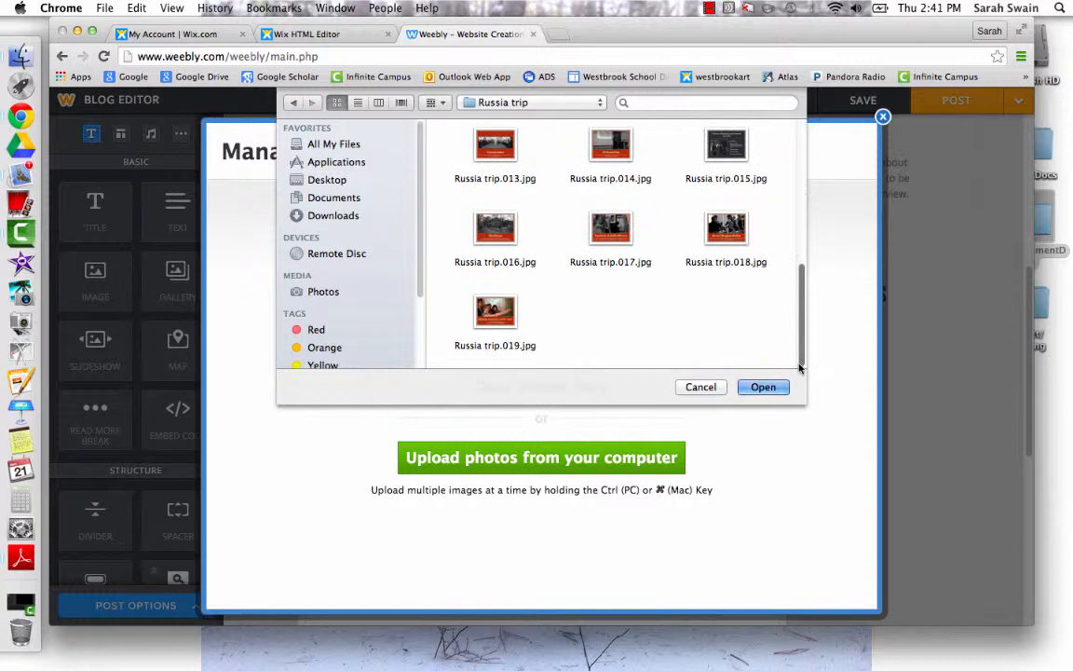
left_click(494, 313)
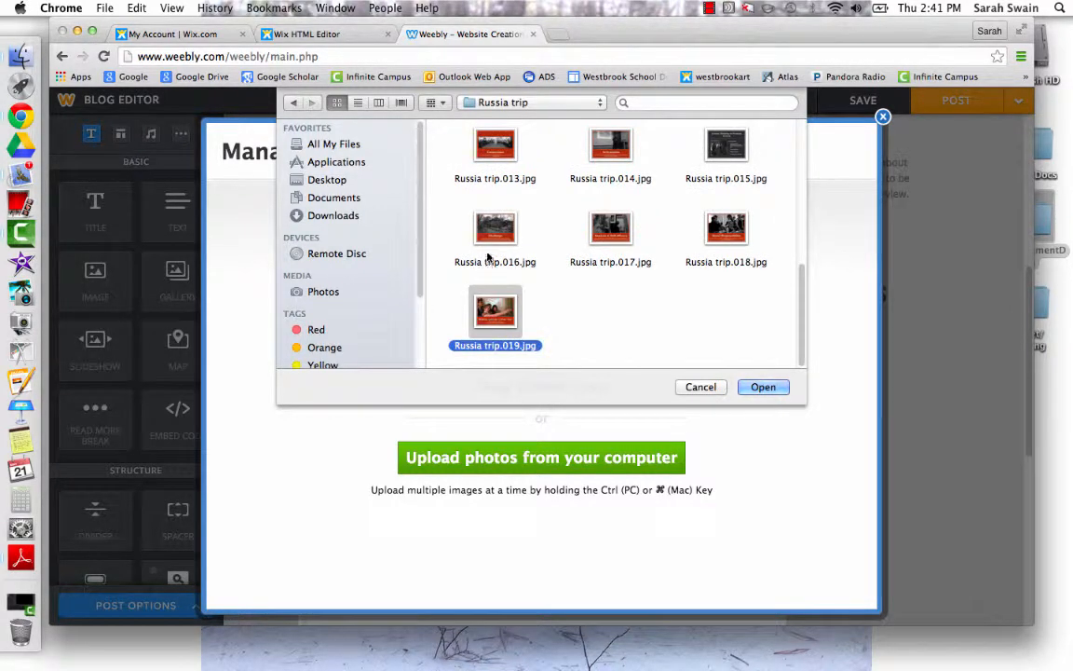
left_click_drag(802, 335, 804, 128)
left_click(593, 152, "super")
left_click(740, 155, "super")
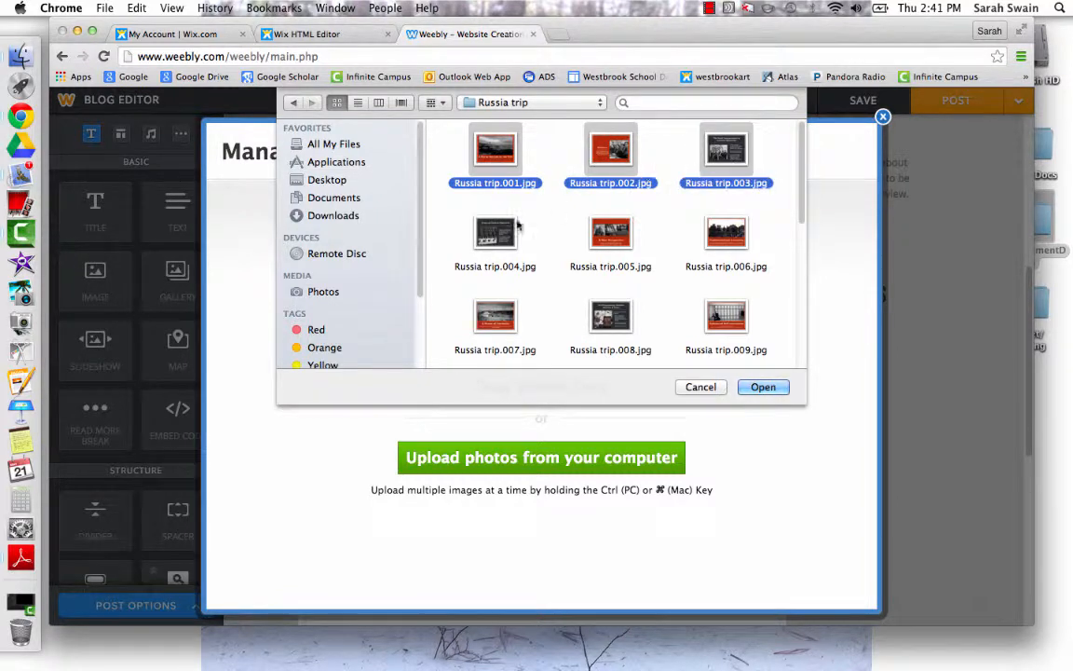
left_click(494, 231, "super")
left_click(611, 231, "super")
left_click(727, 235, "super")
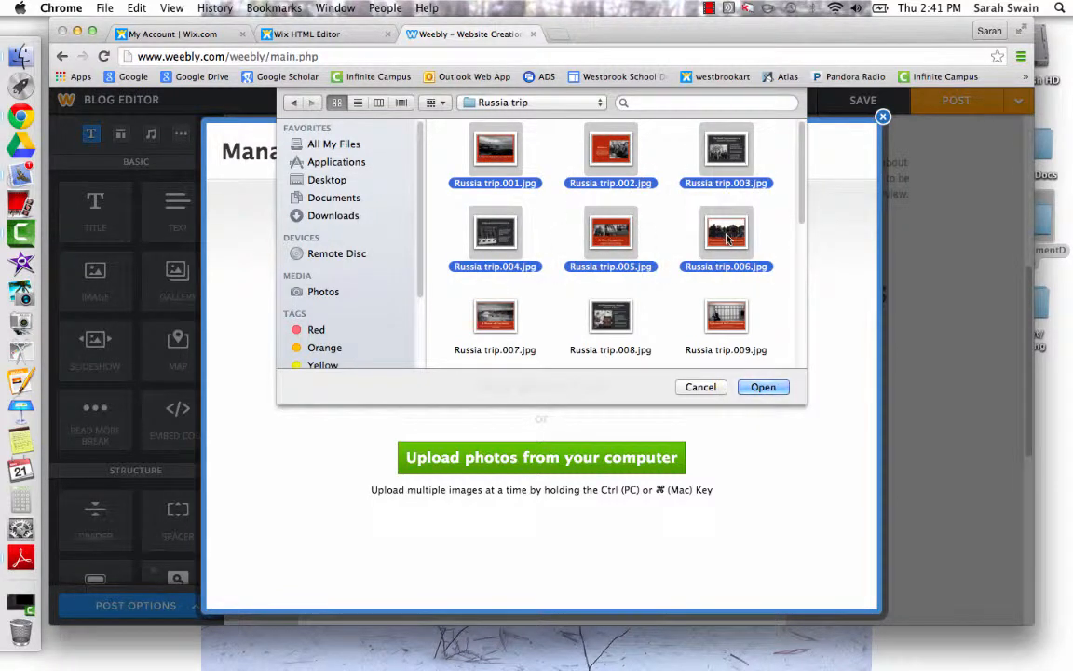
left_click_drag(803, 163, 802, 356)
left_click(494, 312, "super")
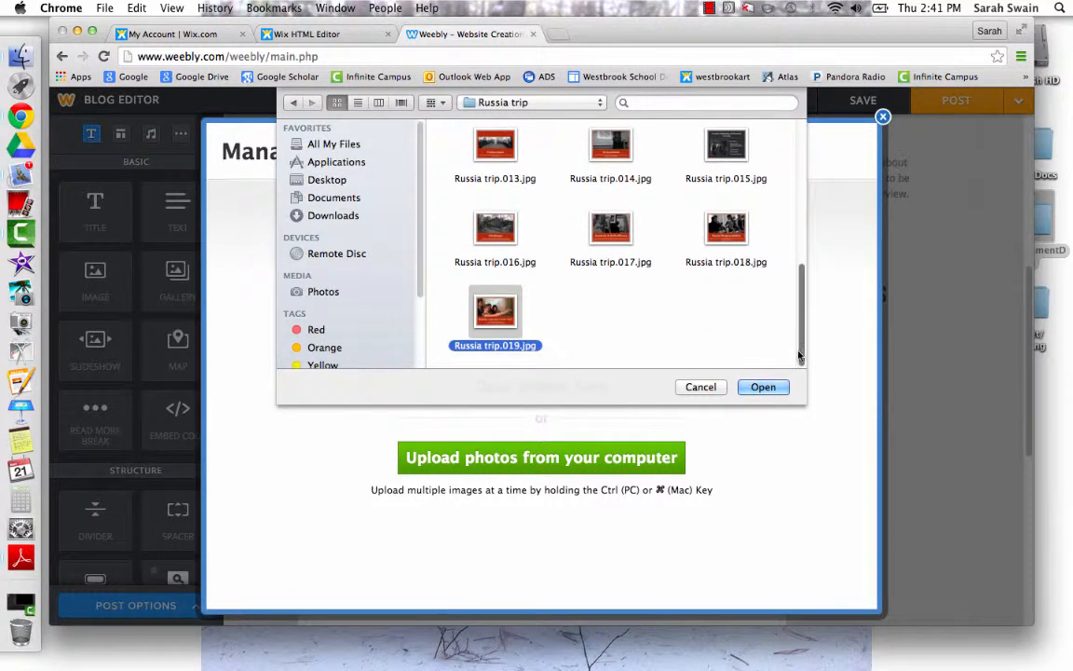
left_click(726, 228, "super")
left_click(610, 229, "super")
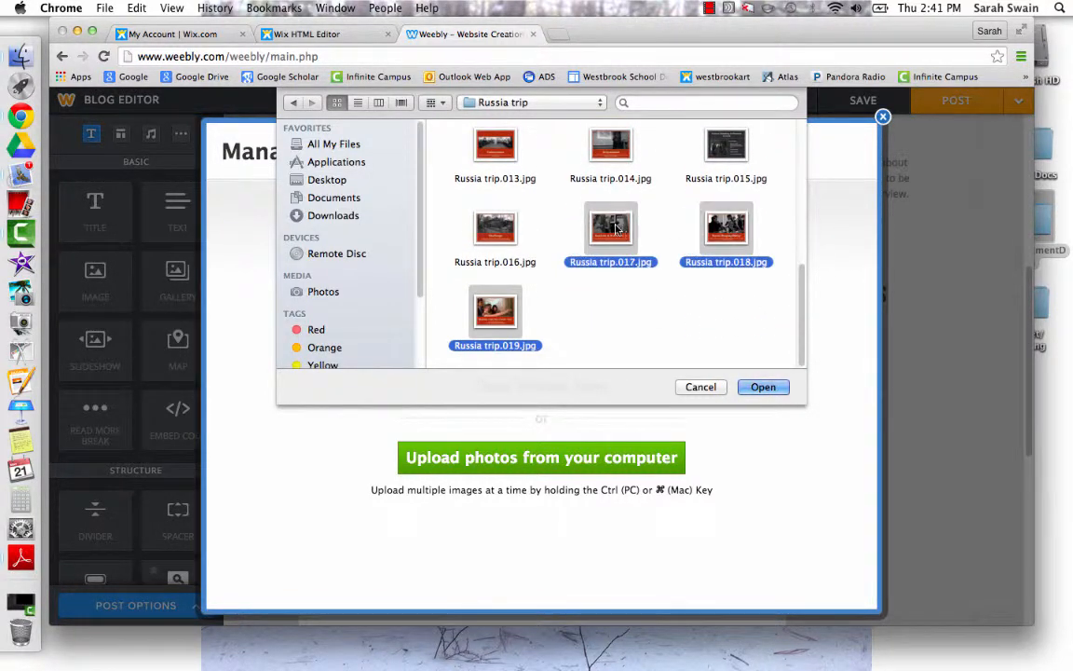
left_click(479, 229, "super")
left_click(582, 333)
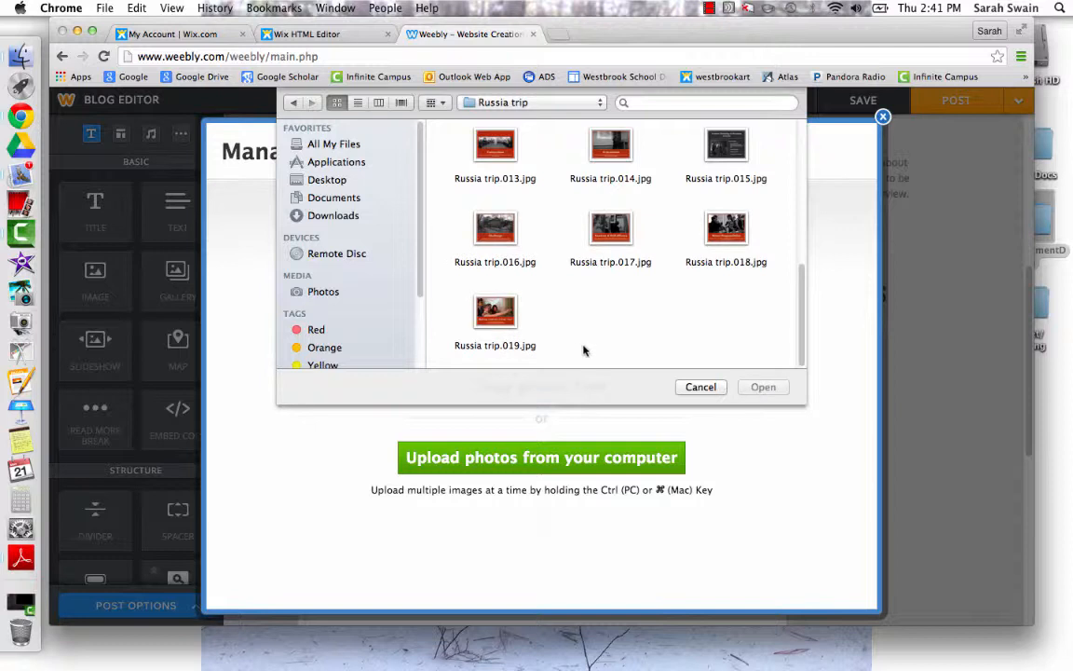
left_click_drag(560, 356, 484, 158)
left_click_drag(802, 335, 801, 180)
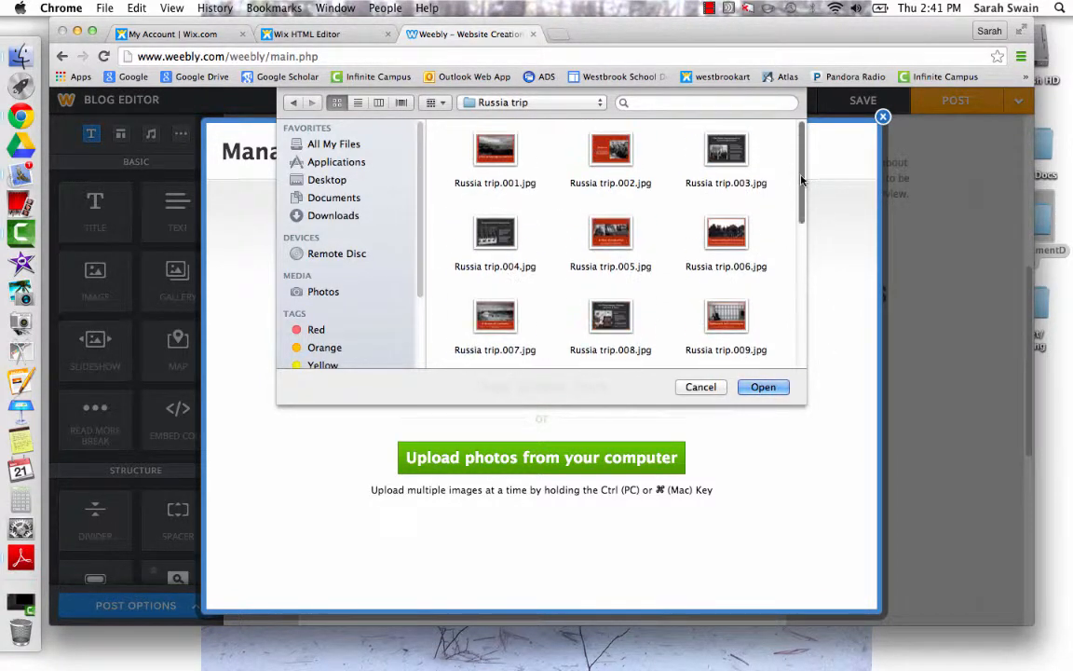
left_click(453, 137)
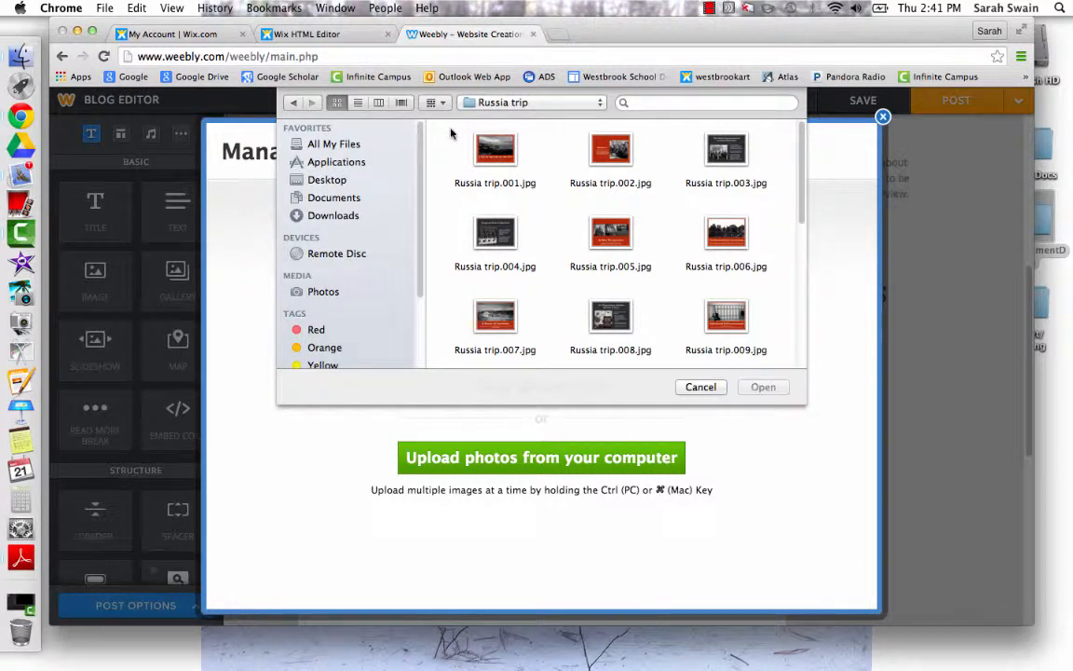
Select Russia trip.001.jpg through Russia trip.009.jpg together and upload them to the slideshow.
left_click_drag(451, 133, 770, 346)
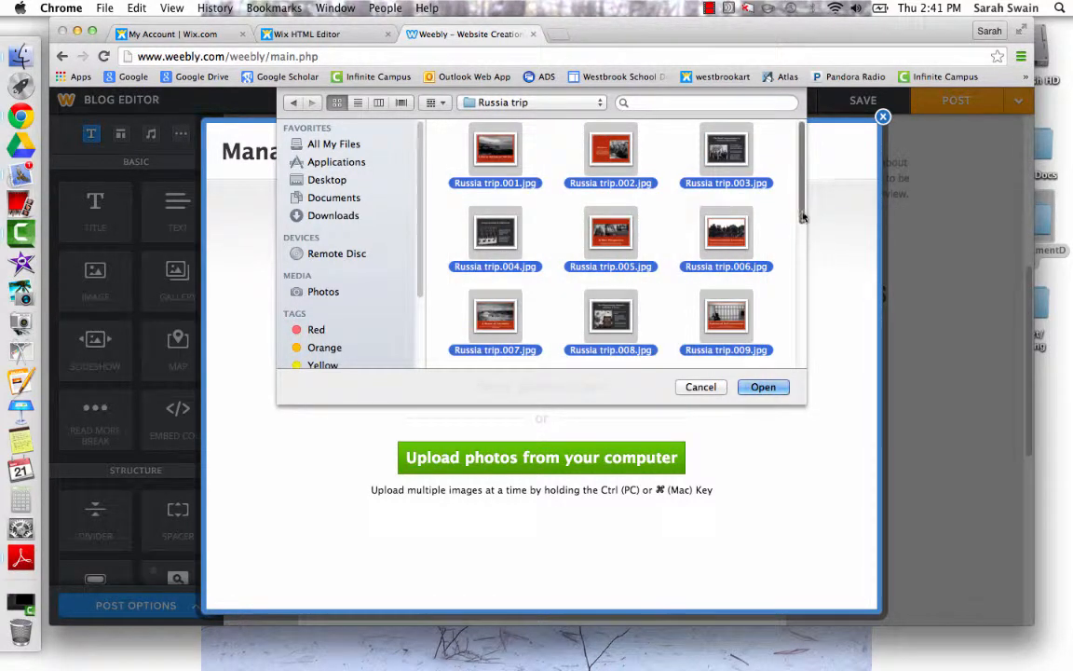
scroll(803, 224, "down", 3)
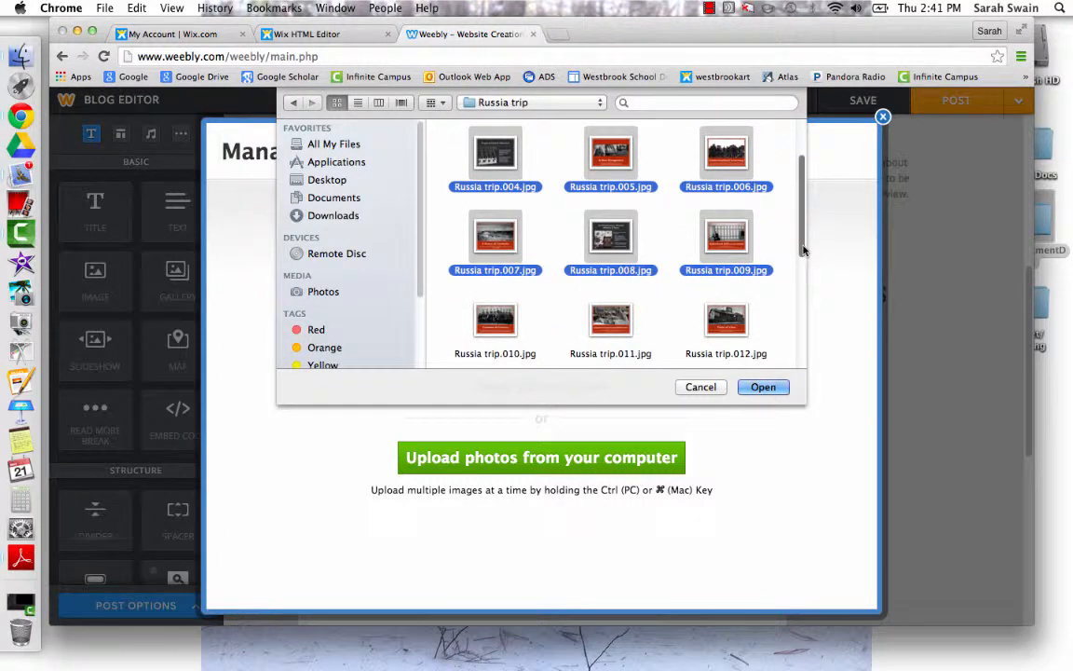
left_click(764, 387)
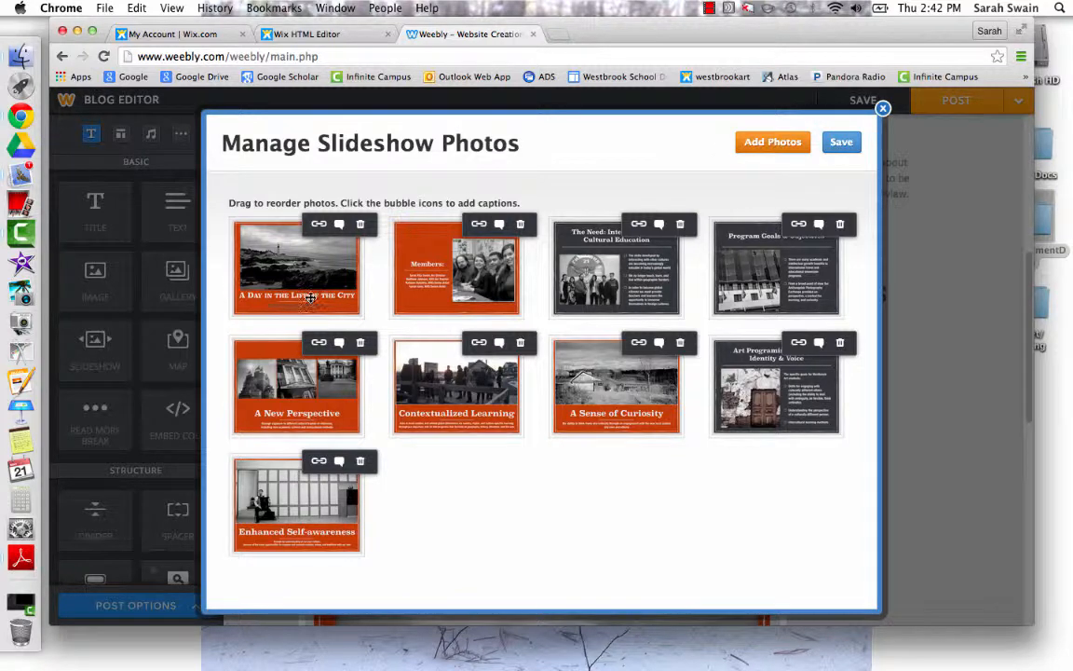
Arrange the slideshow photos with "A Day in the Life of the City" first, save them and check the slideshow in the post.
left_click_drag(310, 296, 460, 539)
left_click_drag(421, 363, 200, 276)
left_click_drag(264, 303, 455, 296)
left_click(845, 143)
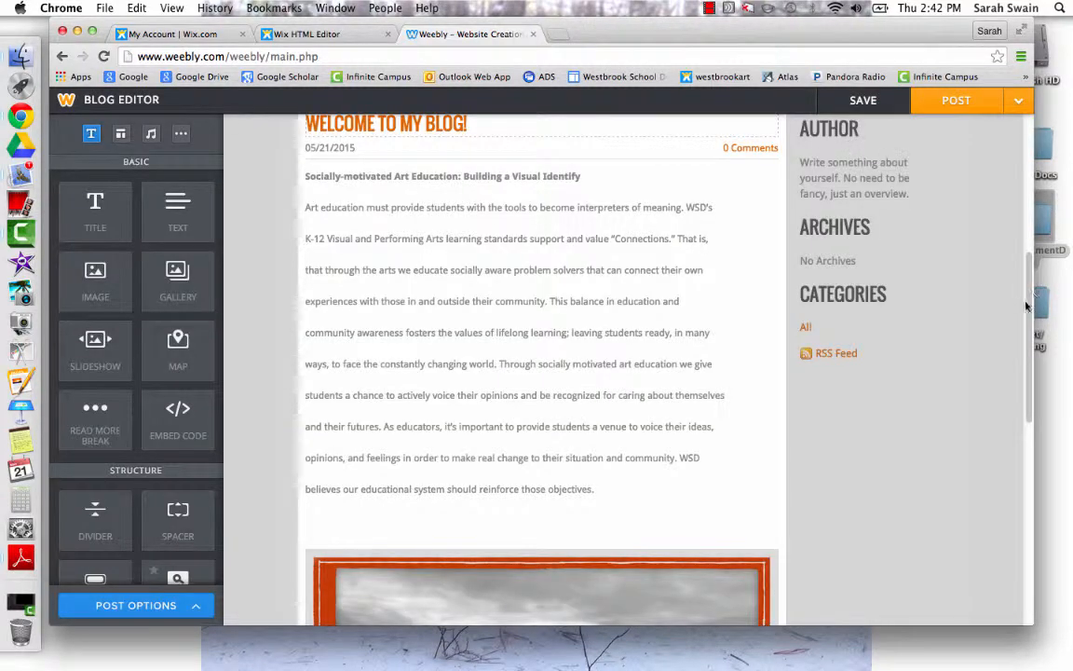
left_click_drag(1026, 305, 1036, 435)
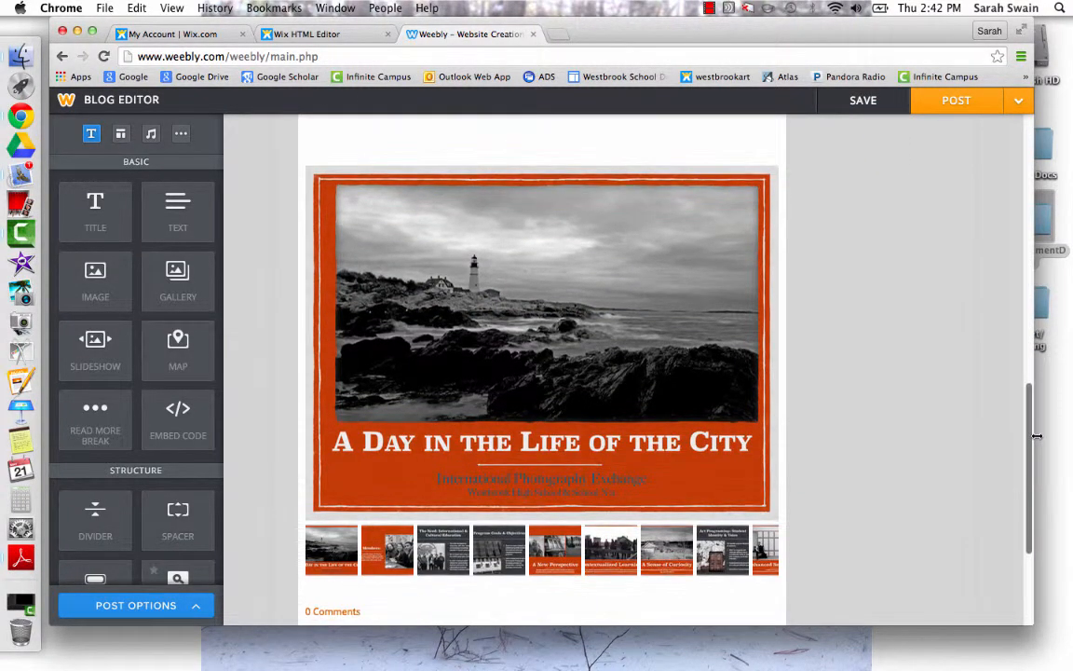
mouse_move(563, 331)
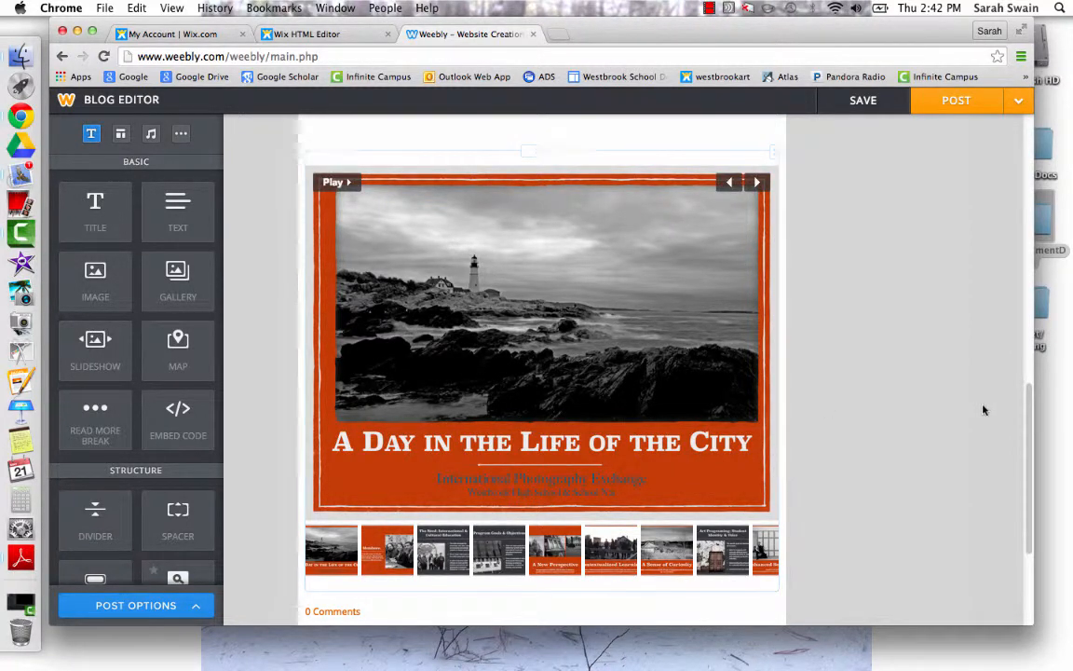
left_click_drag(1034, 432, 1038, 236)
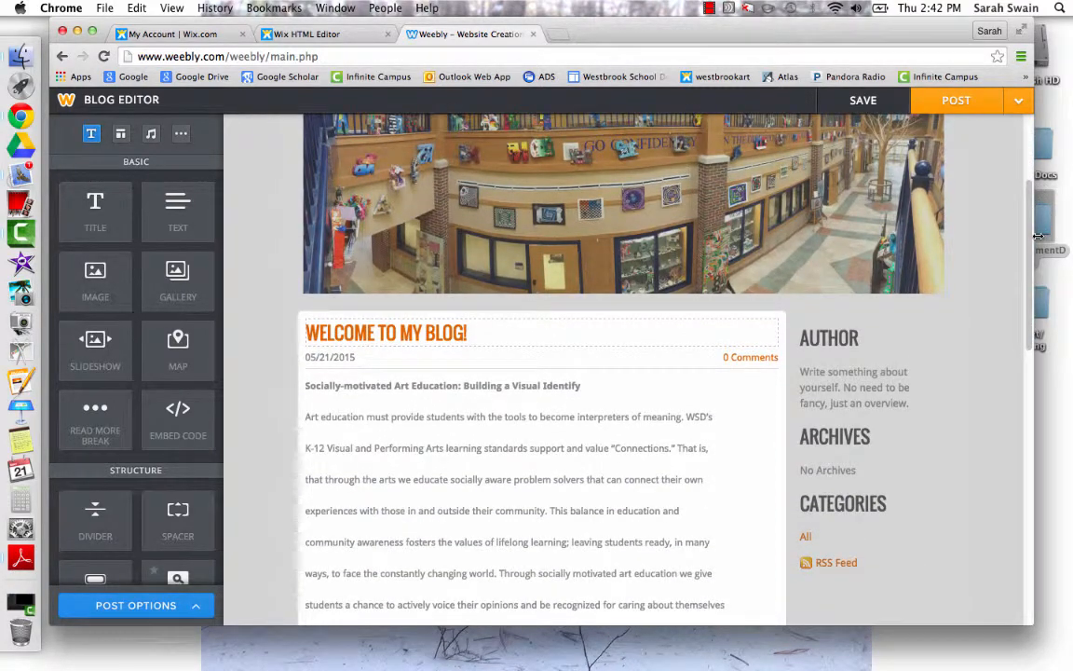
In the post options, keep publishing set to Immediately and set comments to Require Approval.
left_click(166, 608)
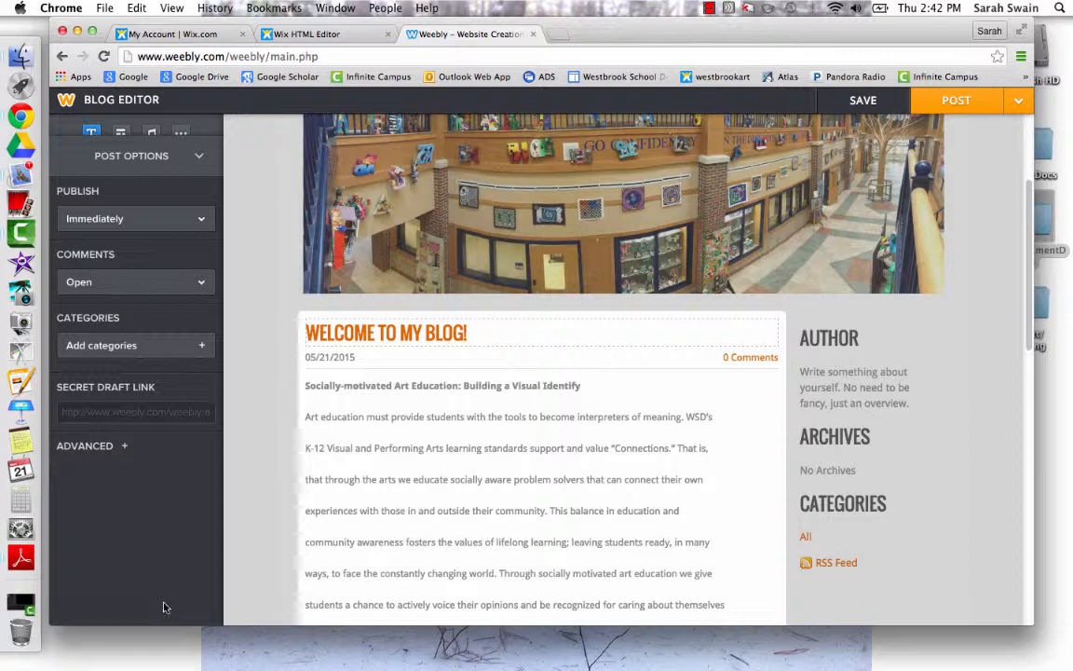
left_click(134, 220)
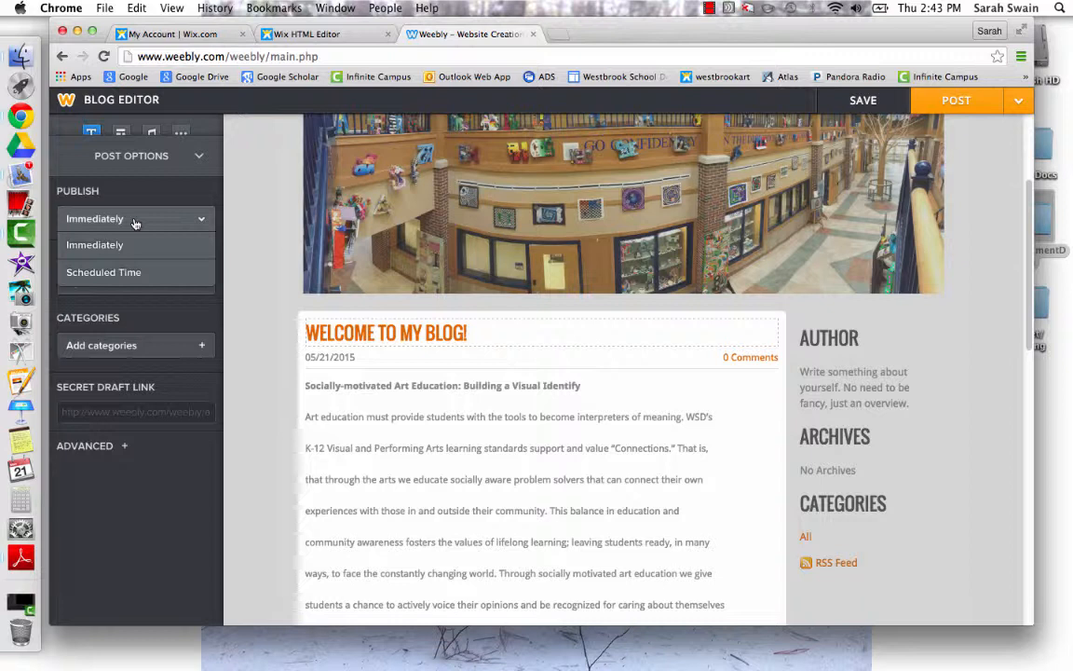
left_click(134, 223)
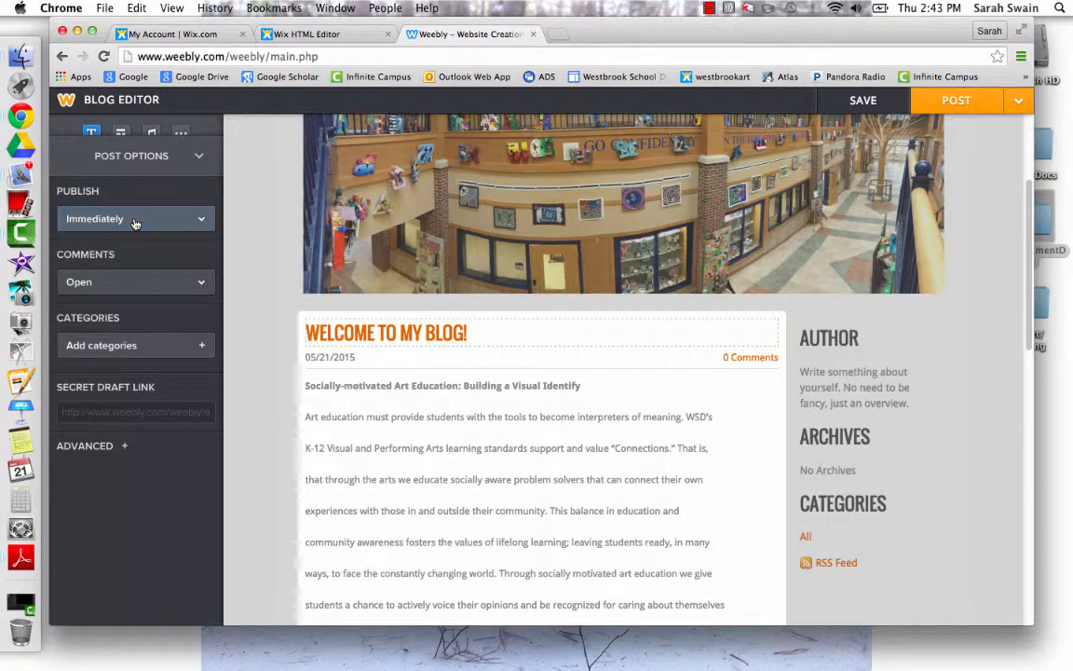
left_click(108, 291)
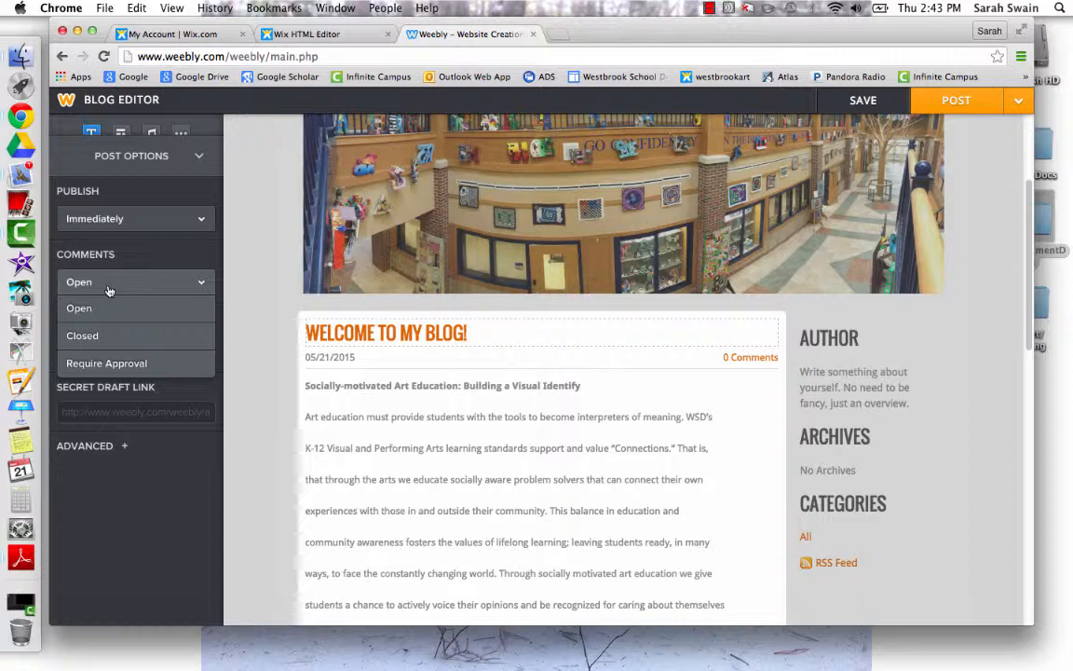
left_click(121, 363)
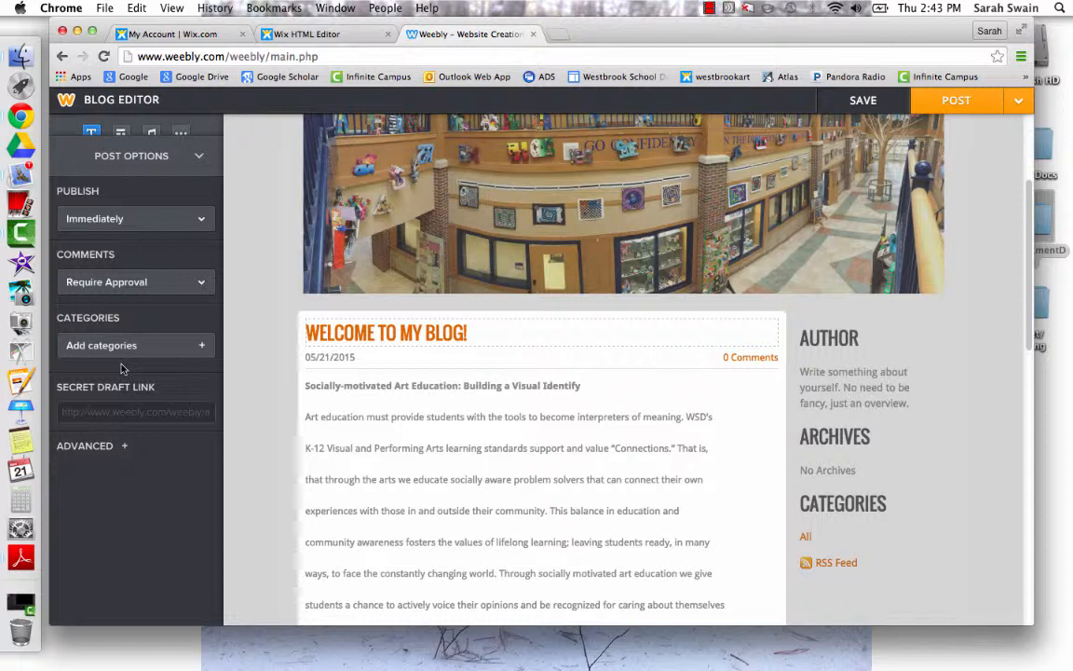
Add the new category "art education" to the post and look at the advanced SEO settings.
left_click(131, 353)
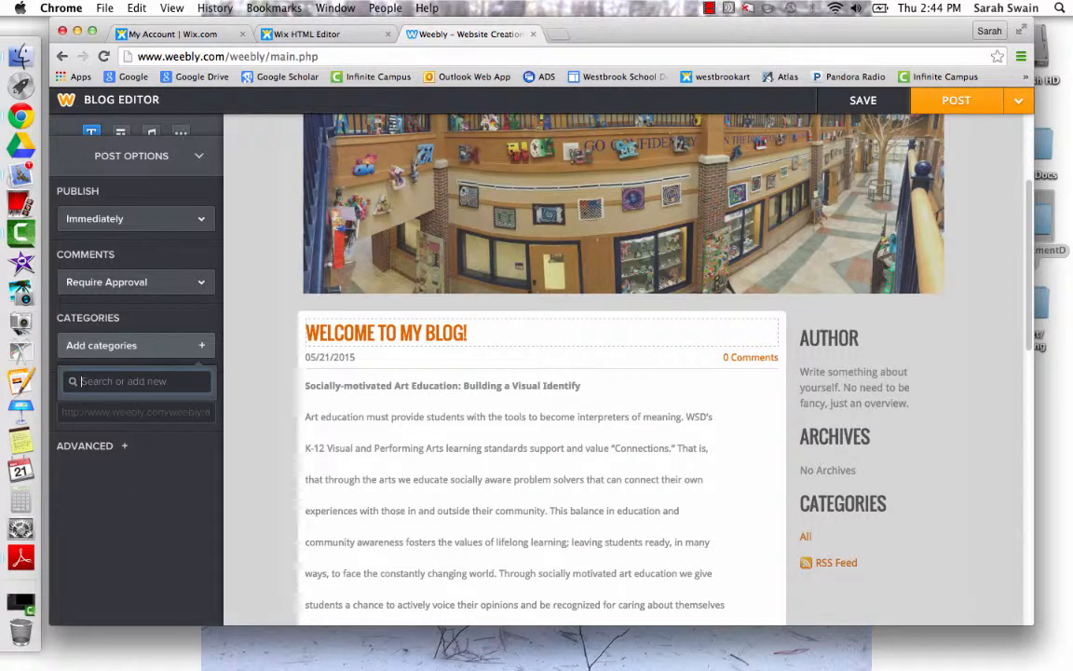
type("art education")
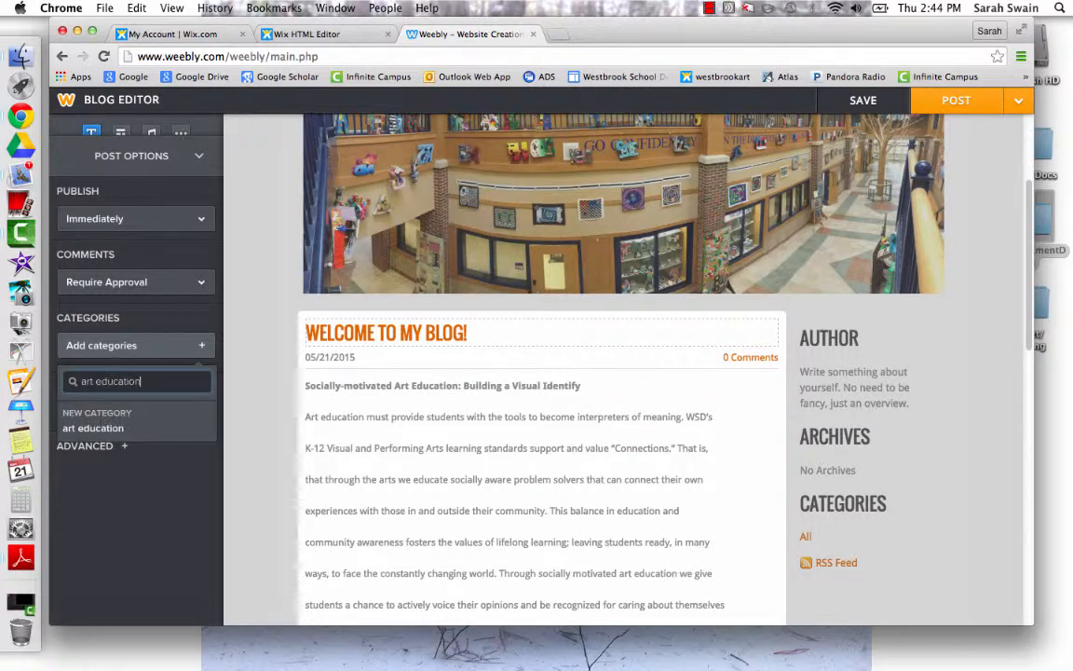
left_click(154, 433)
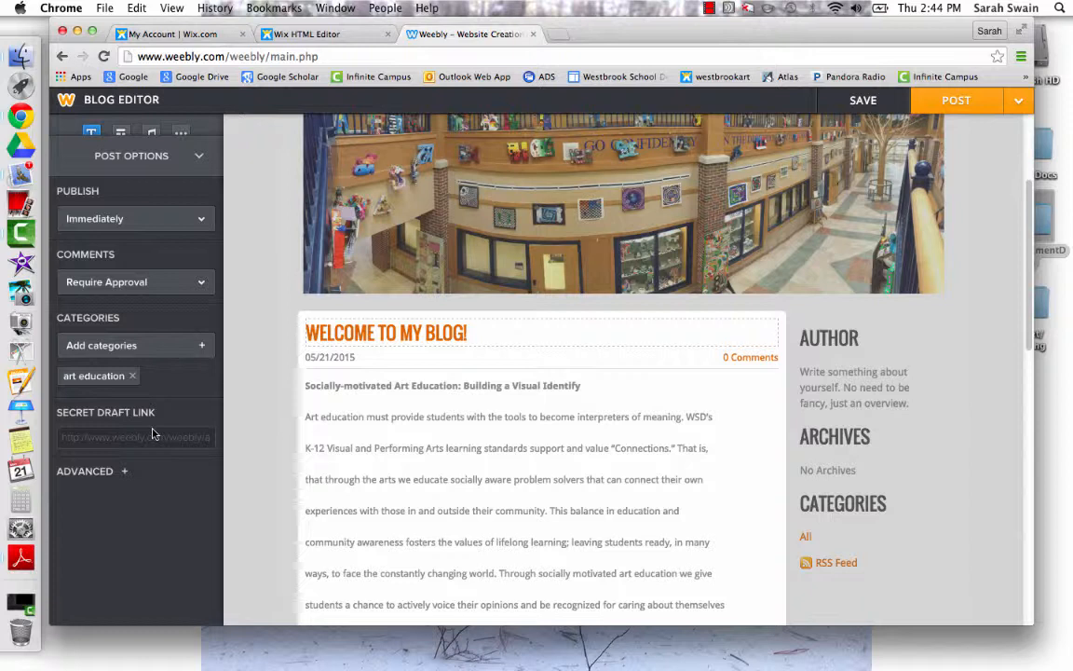
left_click(86, 472)
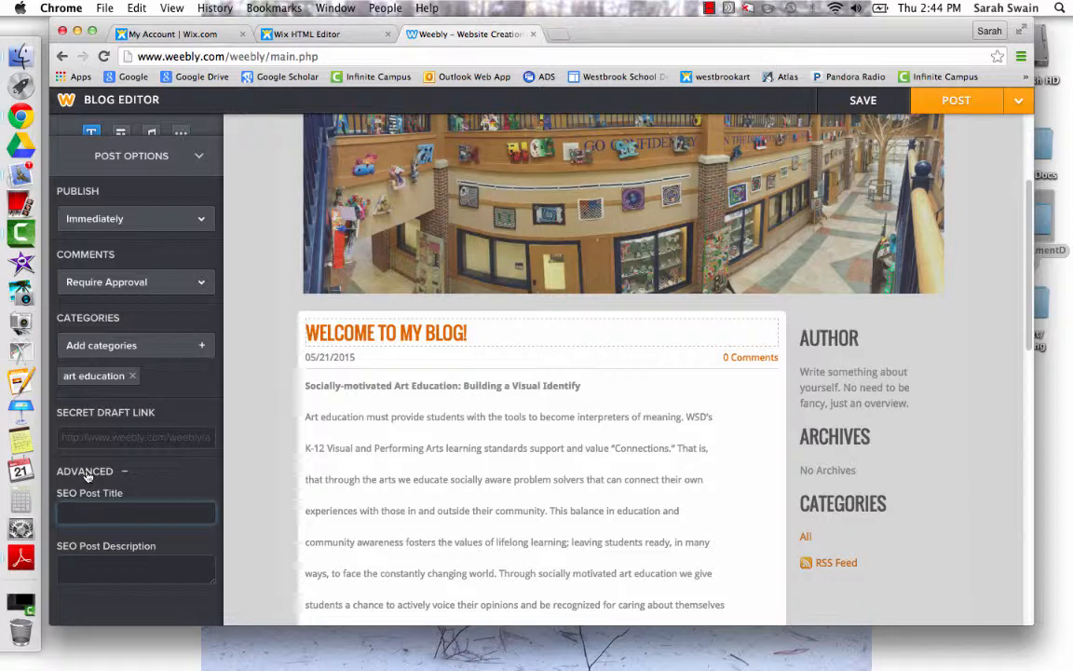
left_click(86, 471)
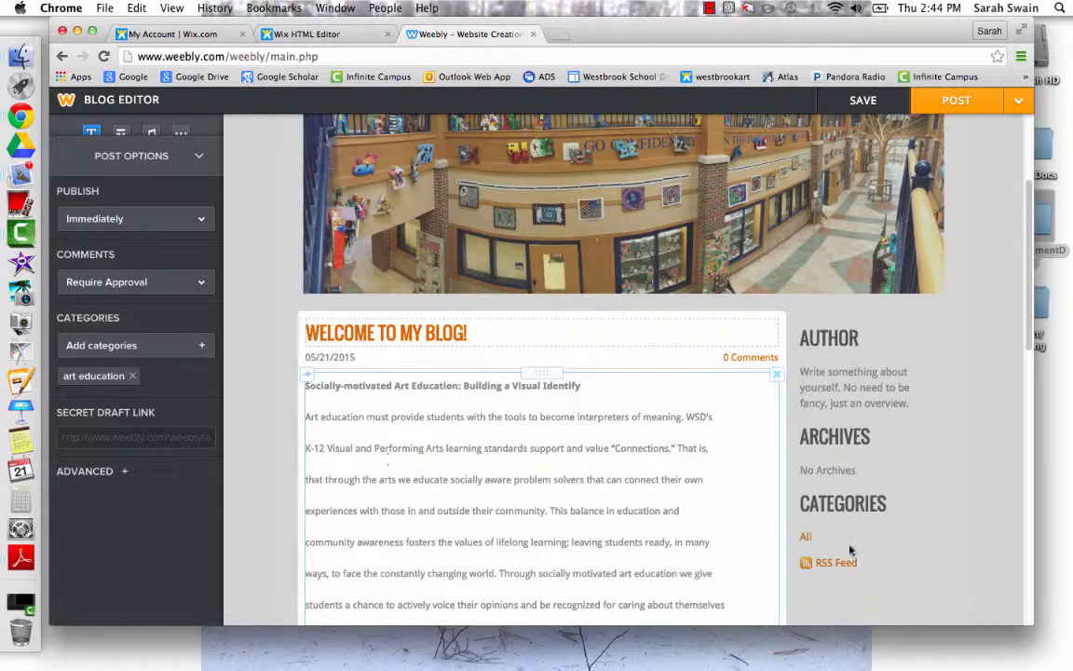
Close the post options and insert a divider between the paragraph and the slideshow.
scroll(1035, 411, "down", 10)
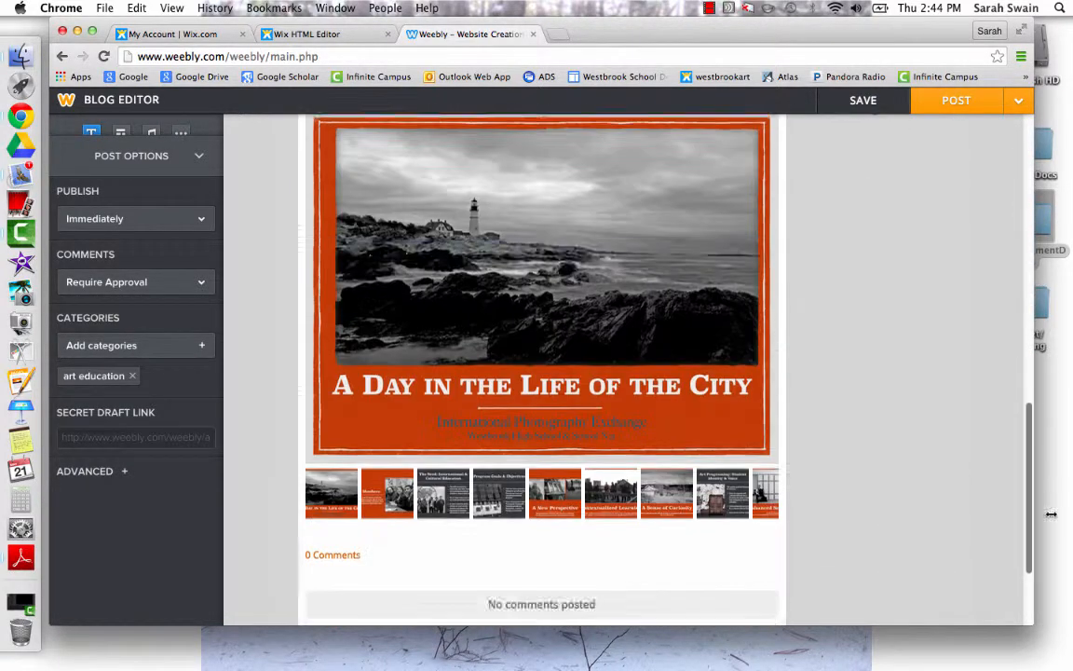
scroll(1051, 513, "down", 3)
scroll(1050, 326, "up", 15)
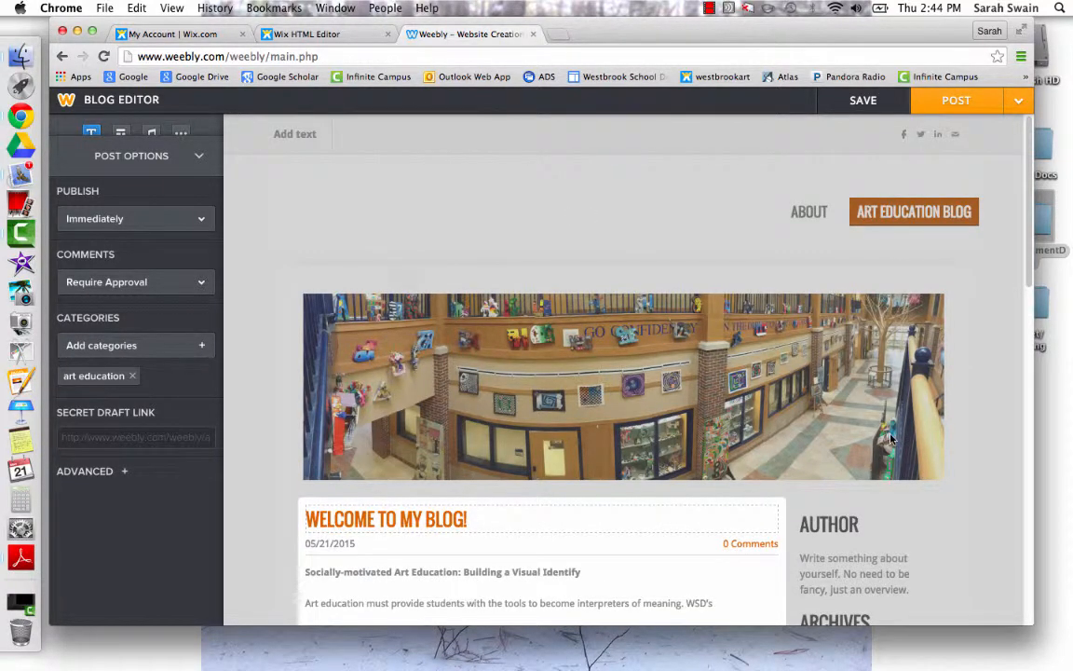
left_click(189, 151)
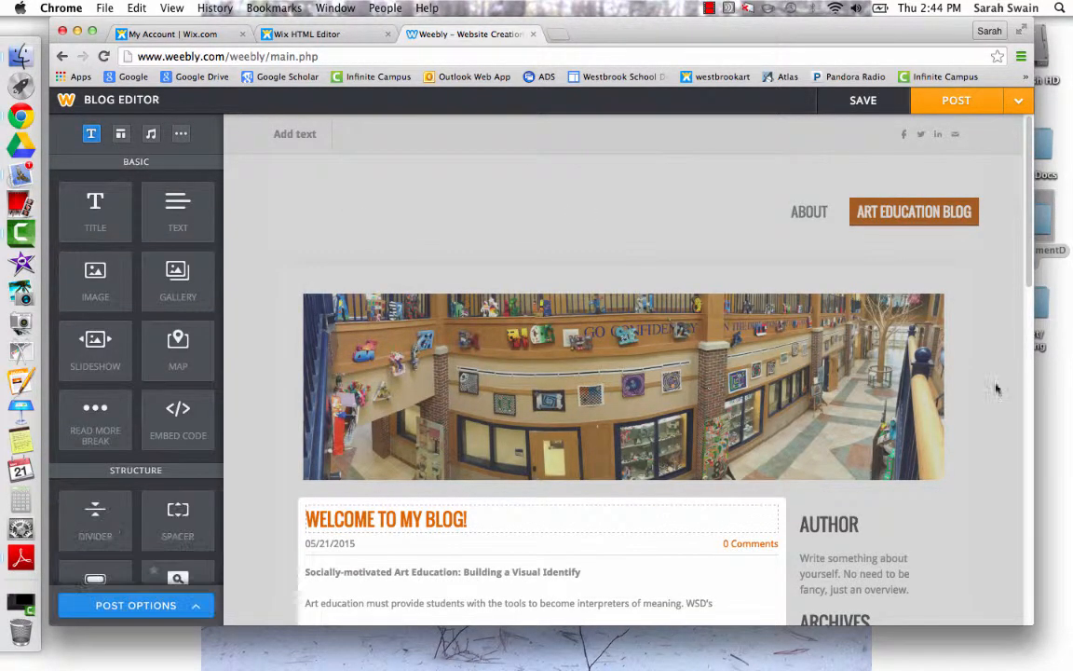
scroll(395, 402, "down", 3)
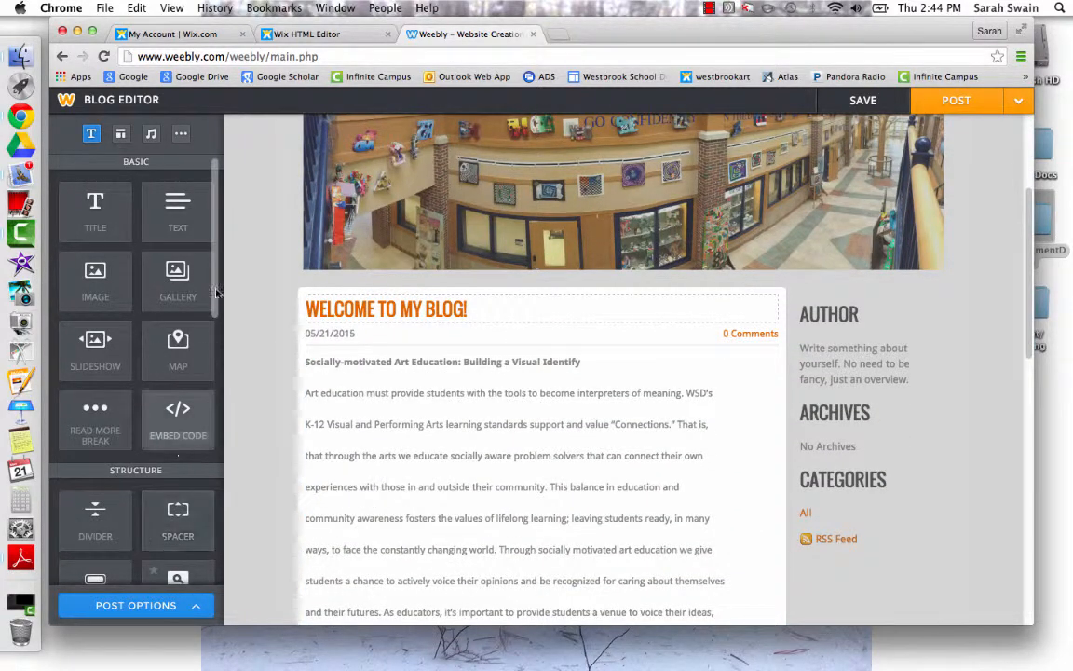
scroll(222, 326, "down", 5)
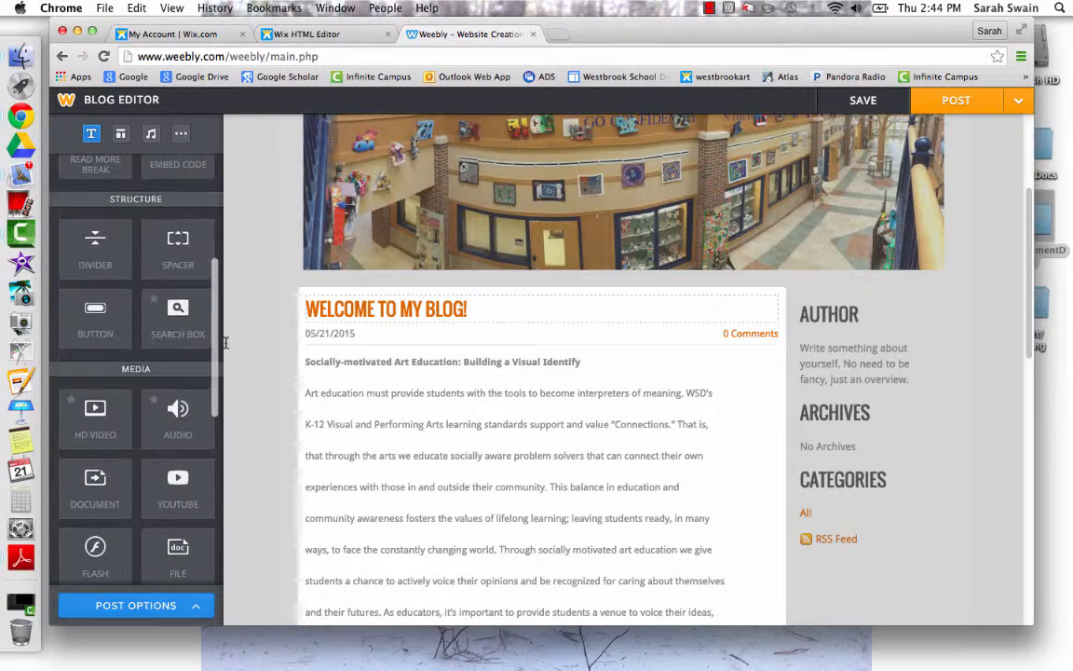
scroll(1031, 334, "down", 1)
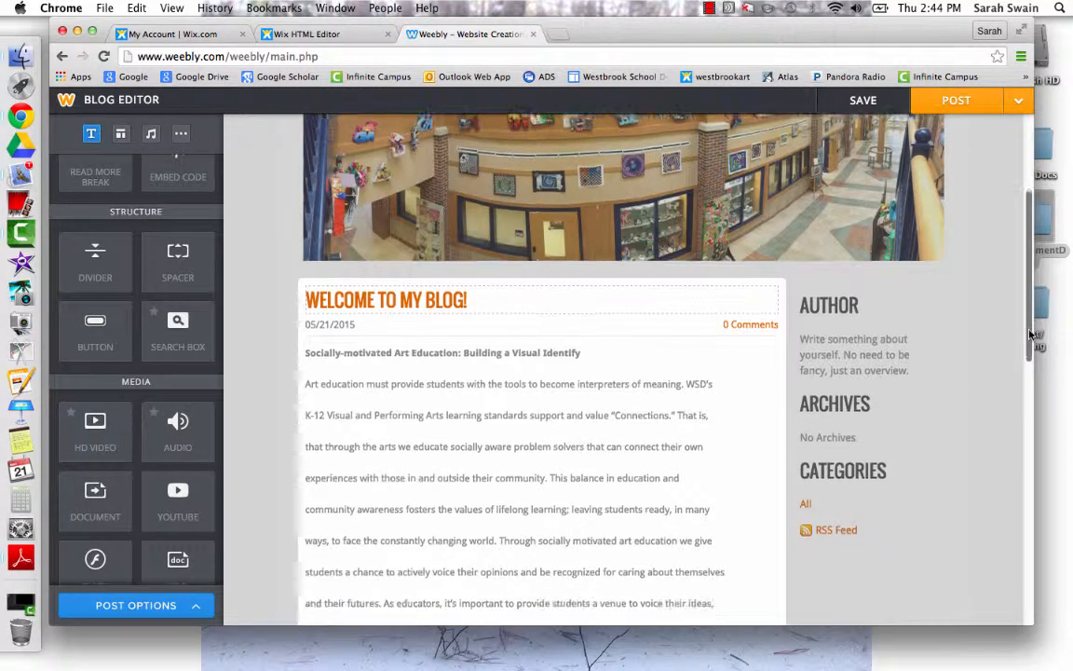
scroll(1030, 334, "down", 5)
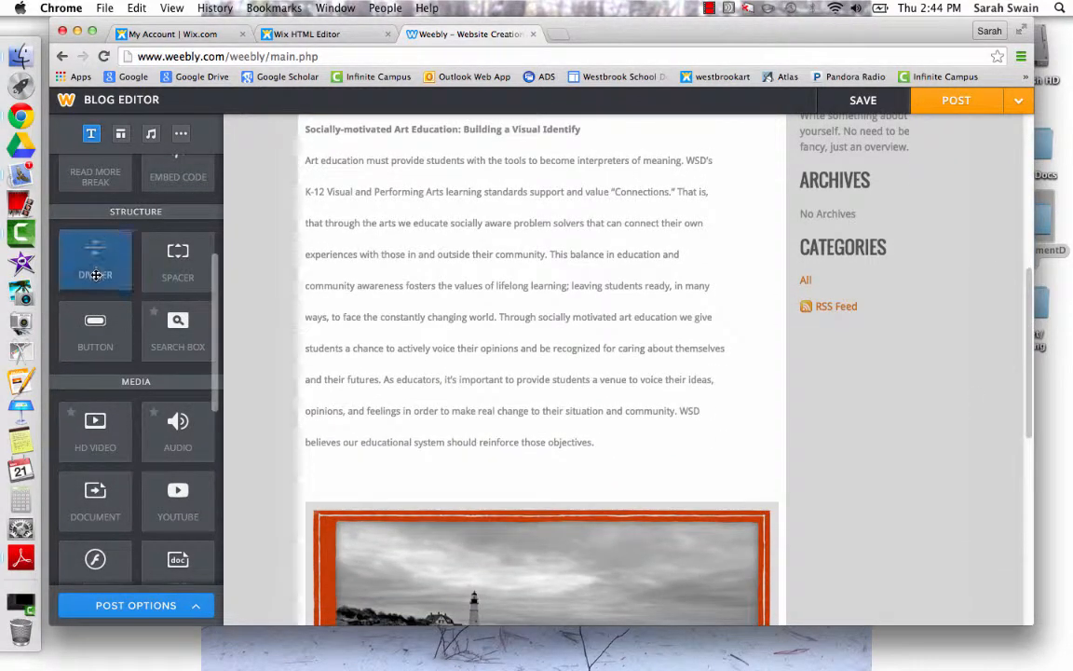
left_click_drag(96, 275, 341, 477)
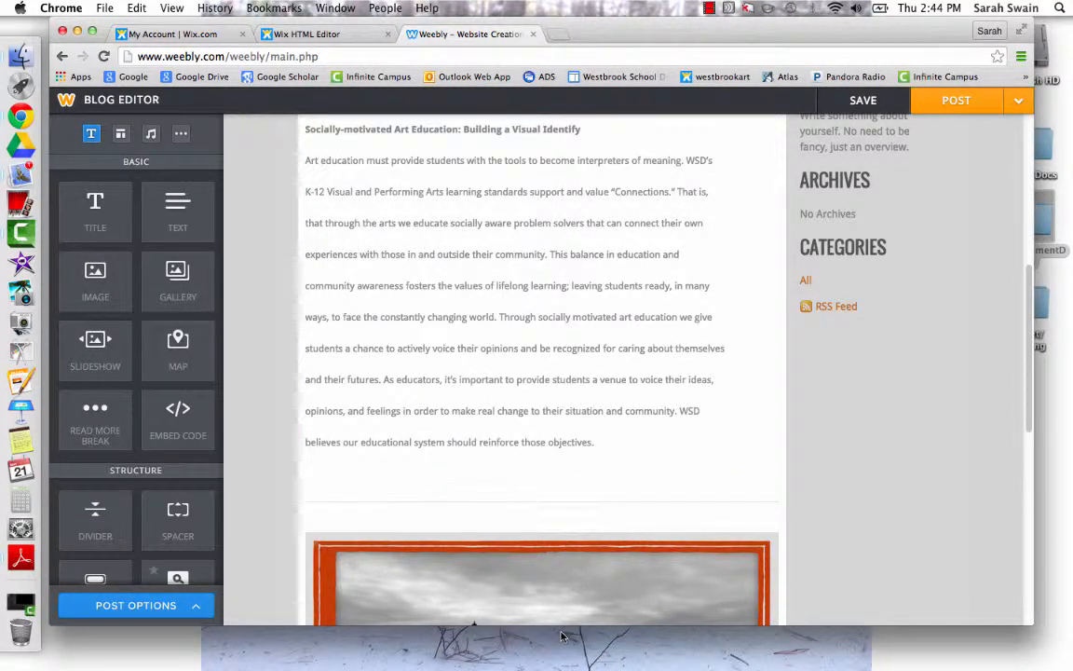
Review the finished entry, post it to the blog page and close the "Blog Post Added" notice.
scroll(1036, 433, "down", 3)
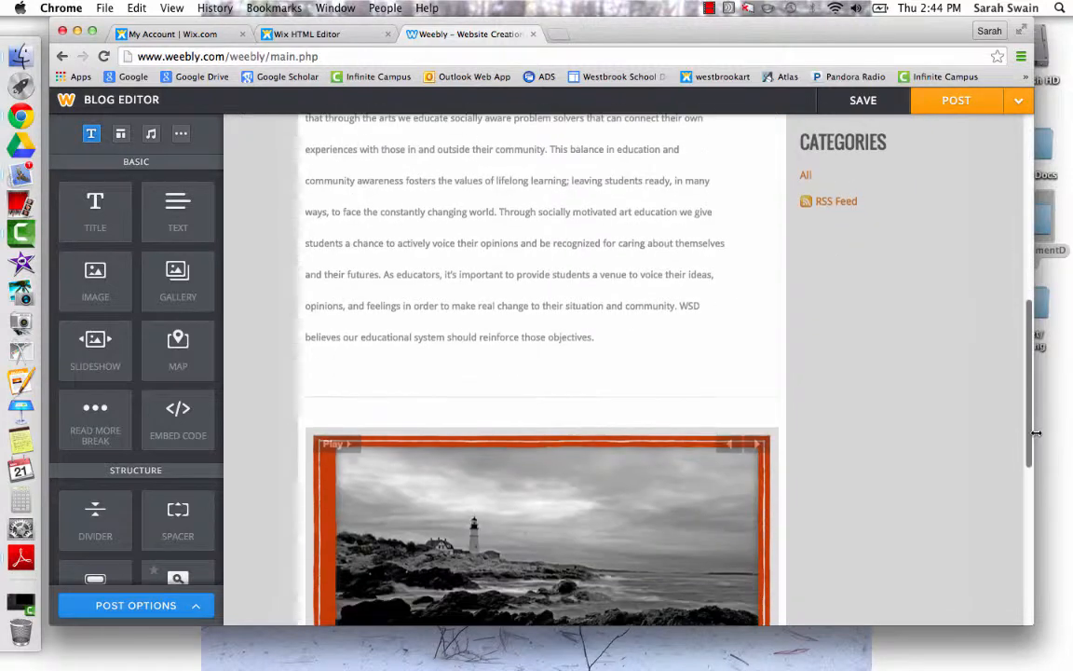
scroll(1036, 433, "down", 10)
scroll(1053, 447, "up", 10)
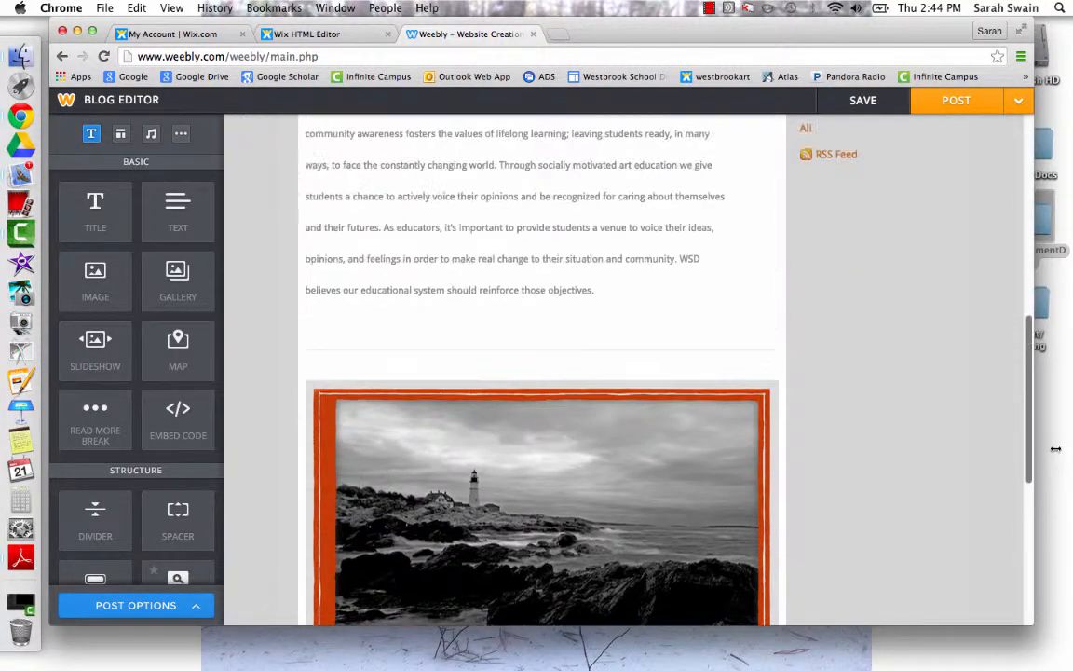
scroll(1055, 449, "up", 10)
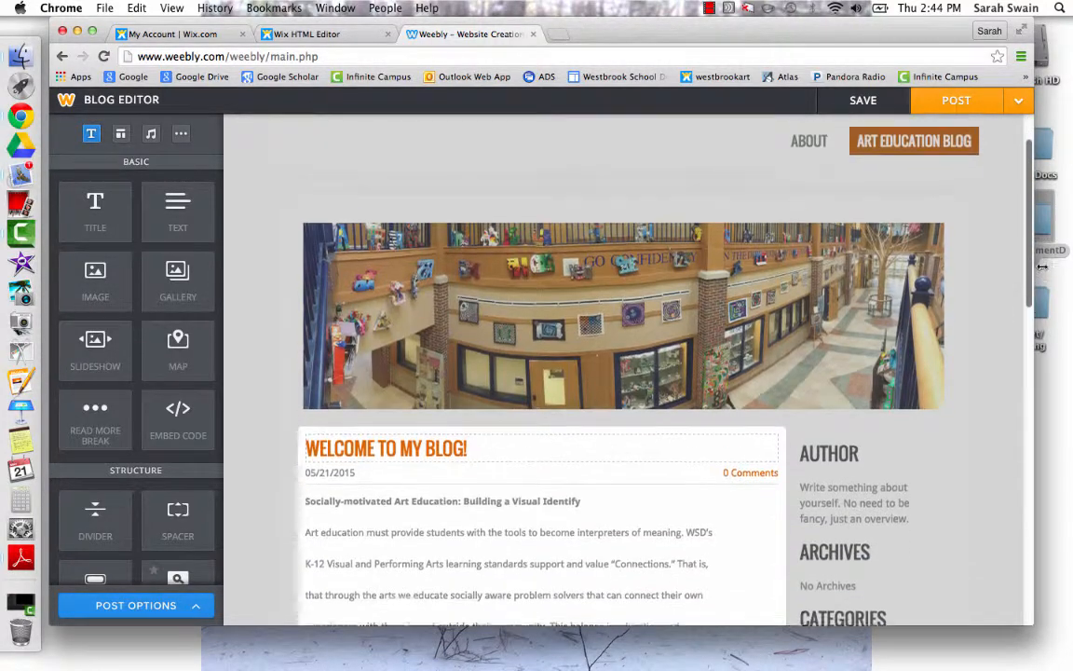
scroll(1042, 268, "up", 3)
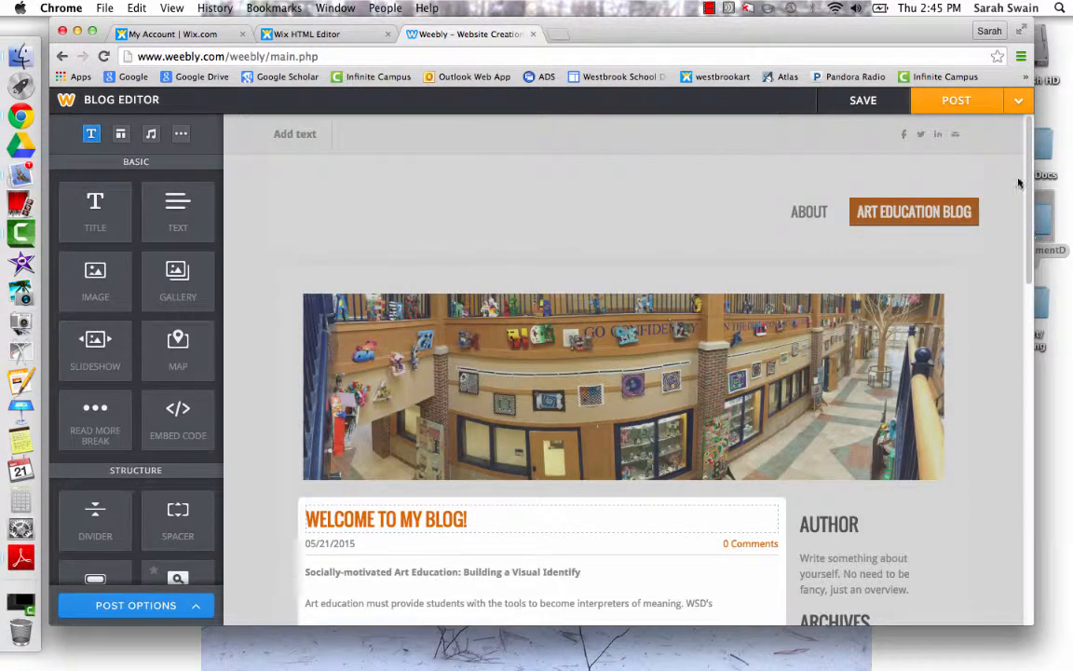
left_click(955, 104)
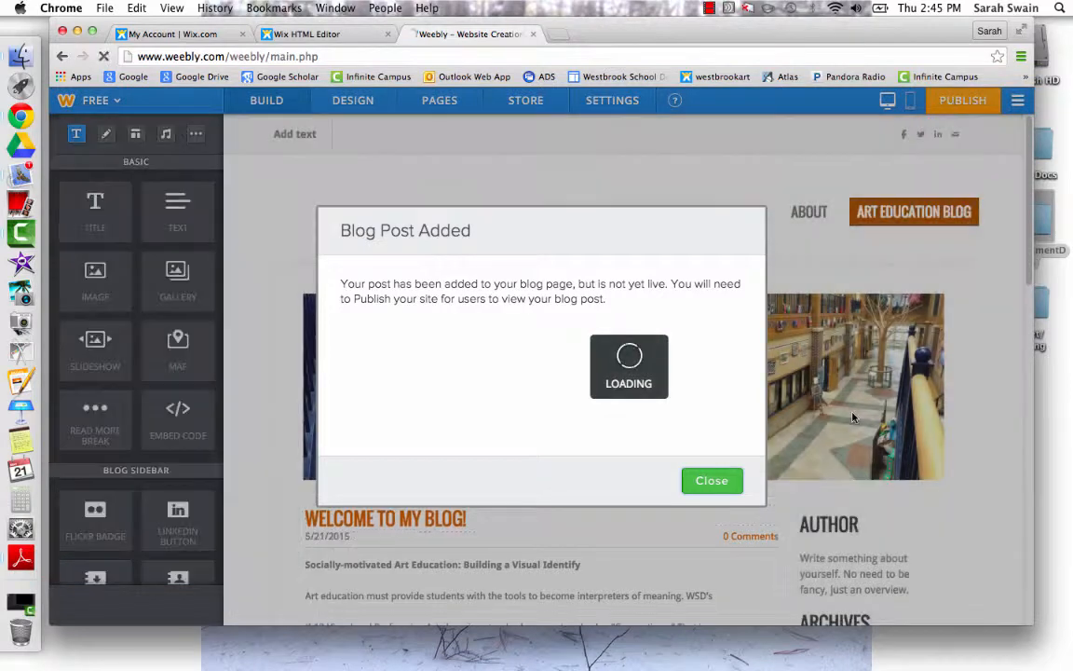
left_click(711, 481)
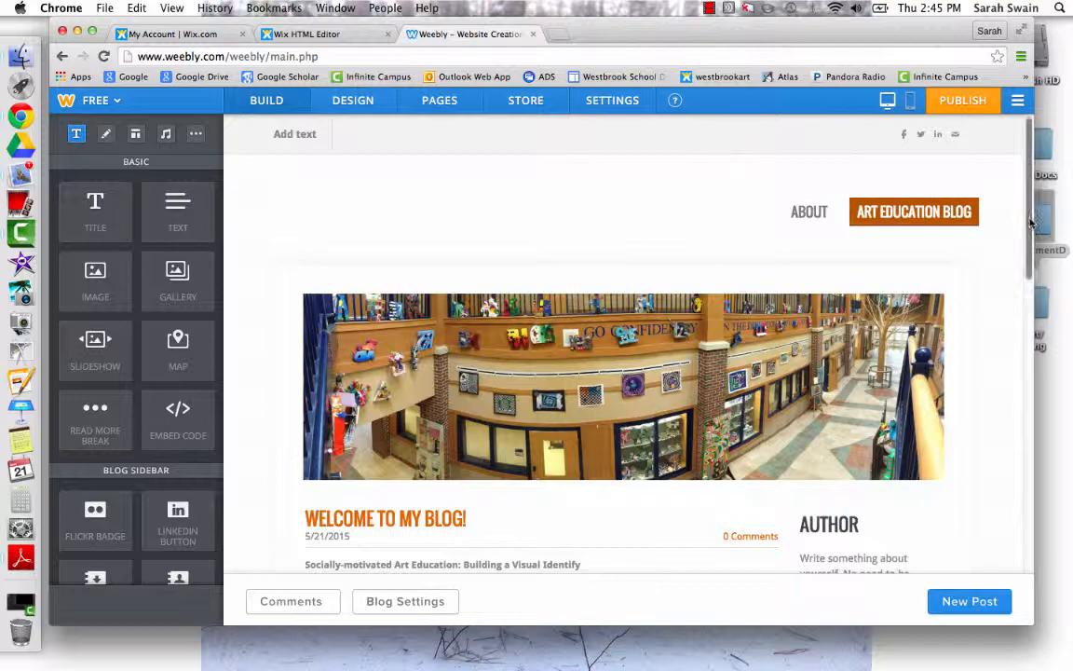
left_click_drag(1031, 220, 1037, 175)
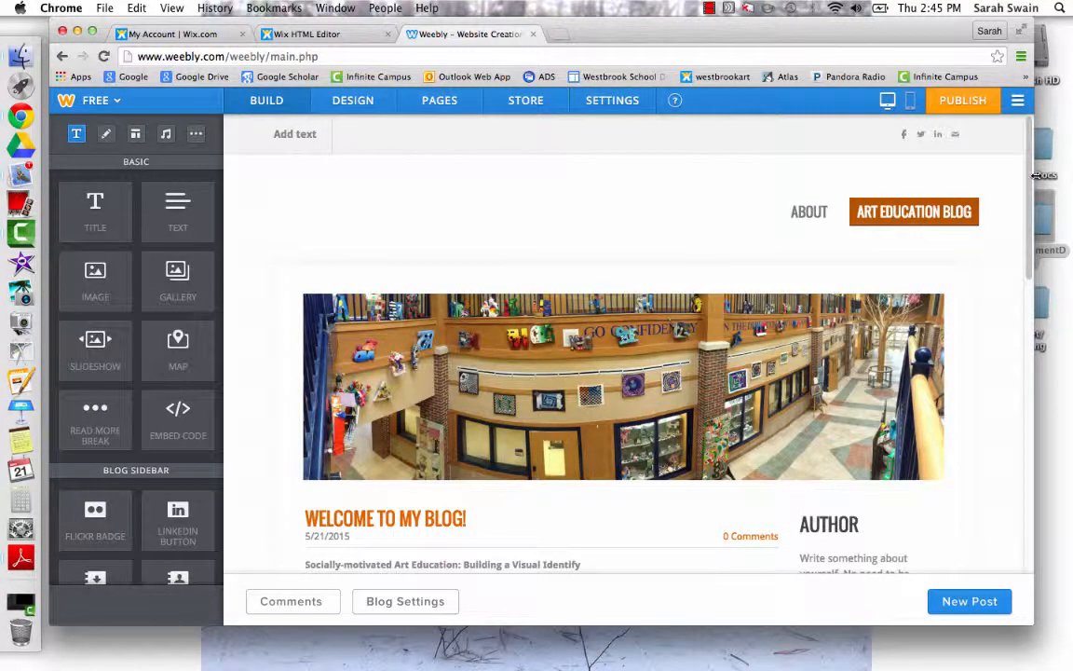
left_click(21, 233)
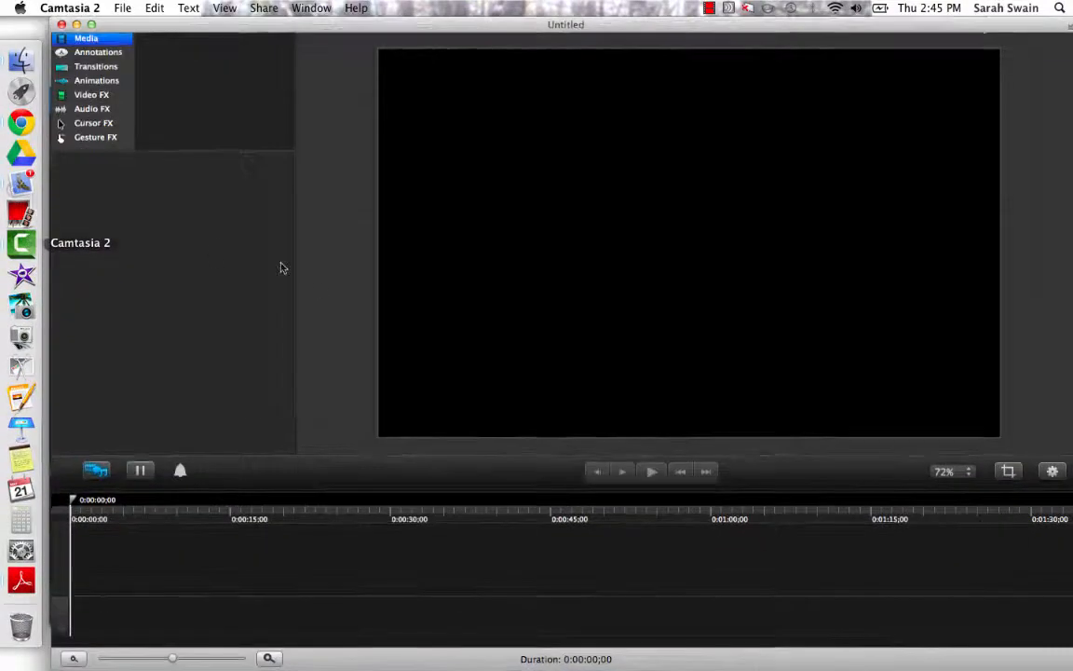